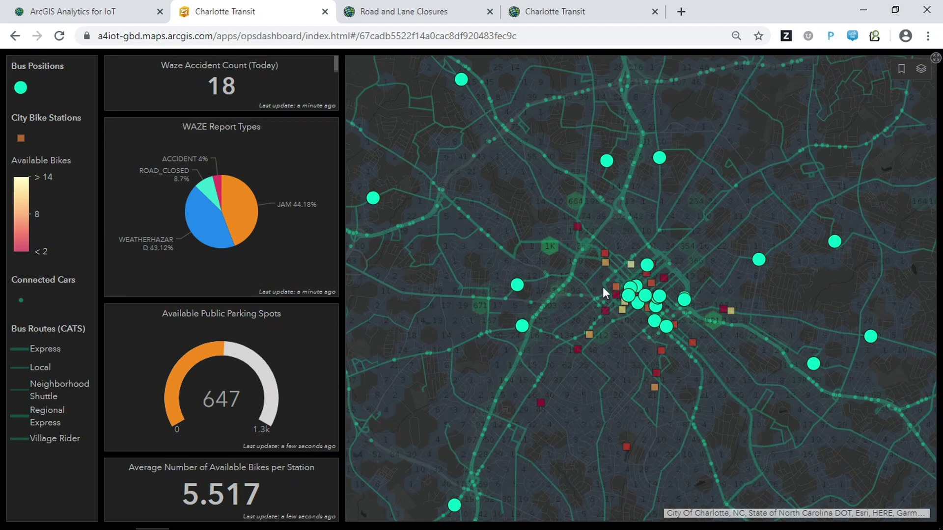
Bring up the Charlotte Transit dashboard with live bus, bike station and Waze data.
scroll(602, 286, "up", 1)
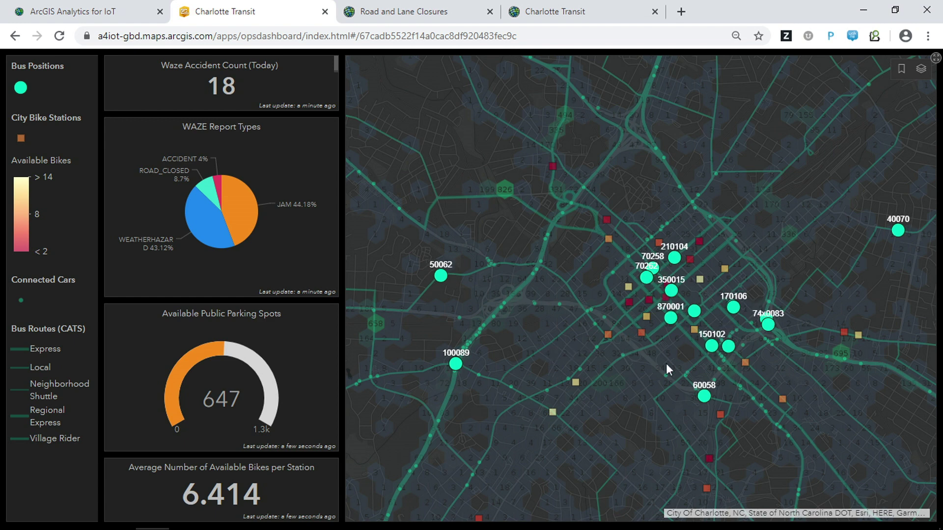
Inspect bus 60058, the Queens Road route, and the Romare Bearden Park and 4th & College bike stations.
left_click(706, 398)
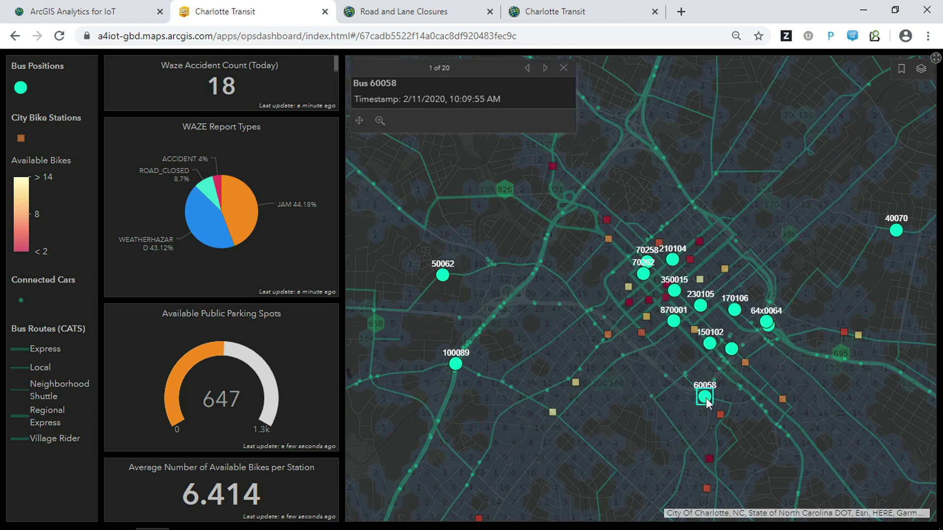
left_click(658, 406)
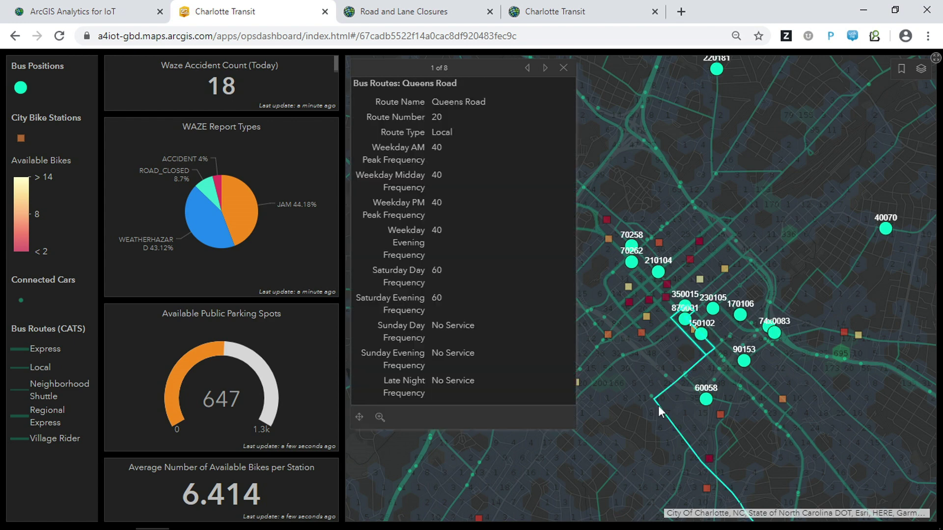
left_click(628, 287)
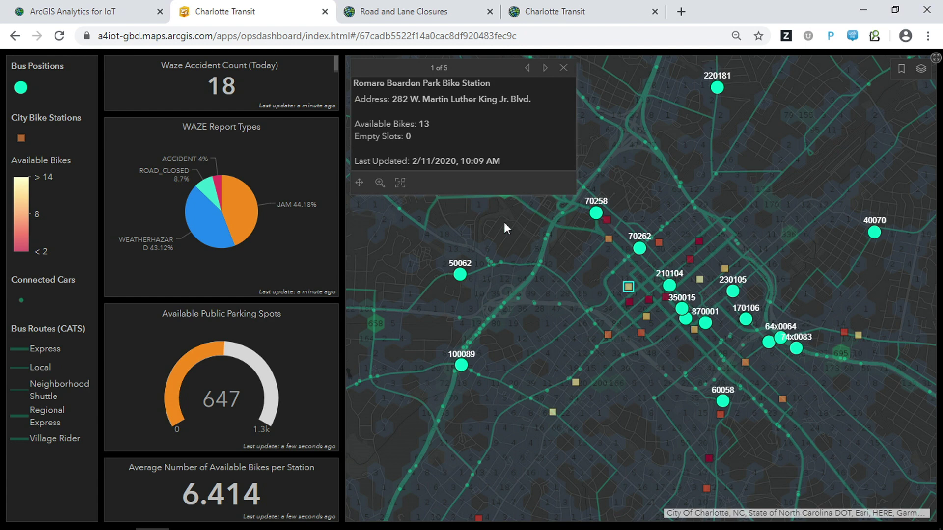
left_click(664, 297)
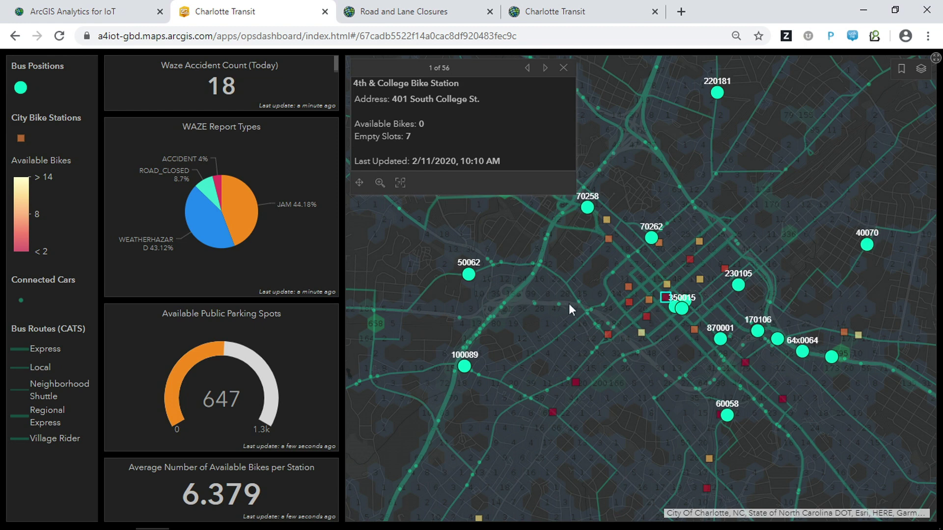
Check a connected vehicle's details, then dismiss them and zoom toward Wilmore.
left_click(534, 274)
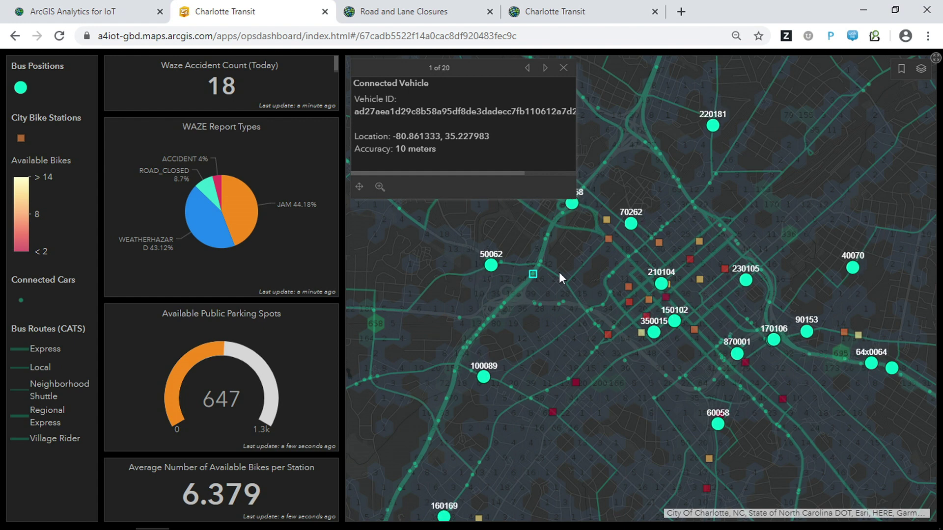
left_click(563, 67)
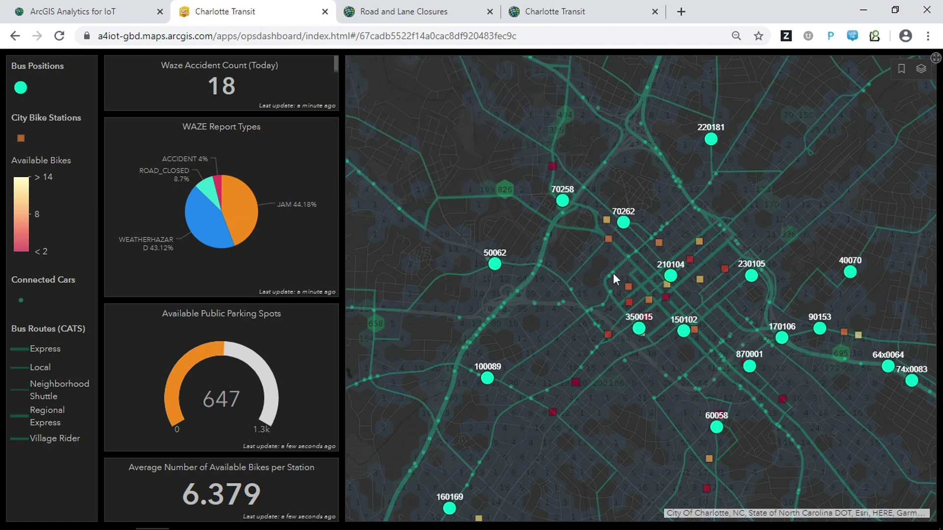
scroll(607, 417, "up", 1)
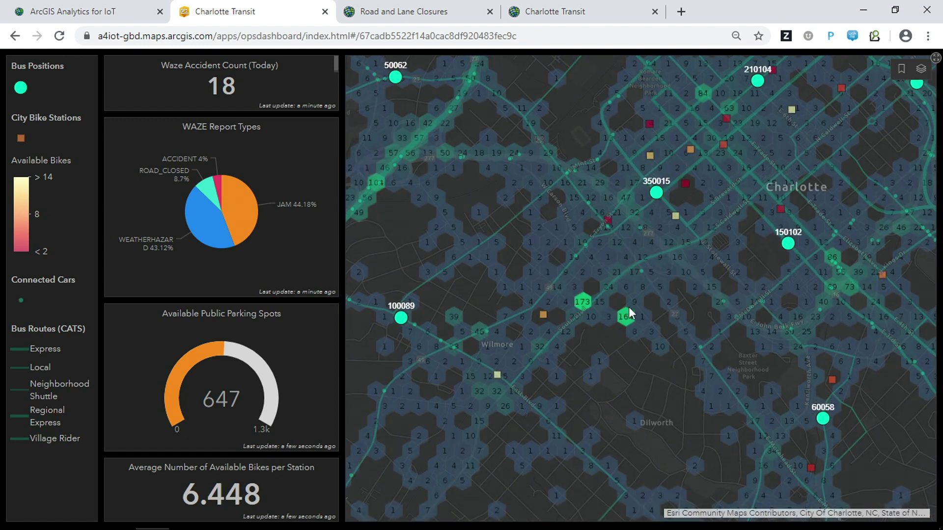
Review the Waze reports in the 164 hex and the Lexington Ave jam report.
scroll(628, 314, "up", 1)
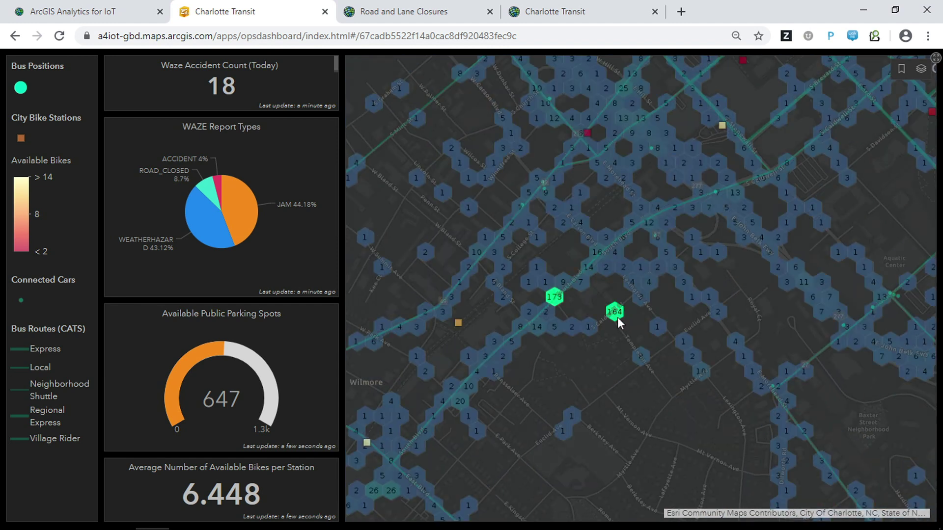
left_click(611, 318)
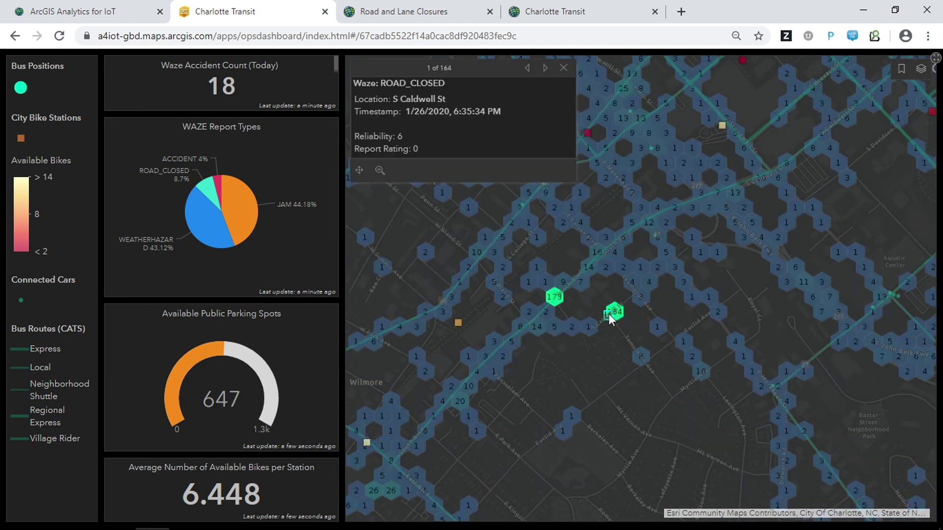
left_click(630, 284)
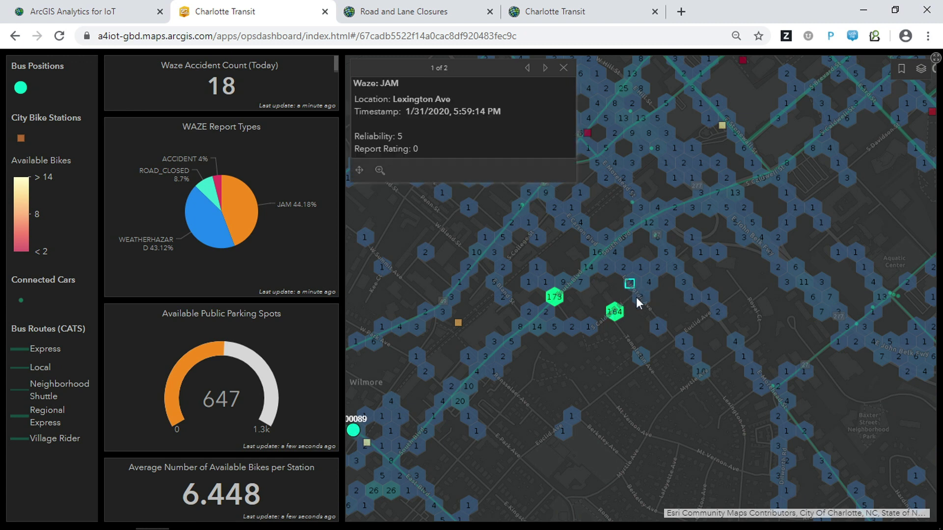
left_click(563, 68)
Zoom and pan to individual Waze report icons and show the map bookmarks list.
scroll(740, 265, "up", 2)
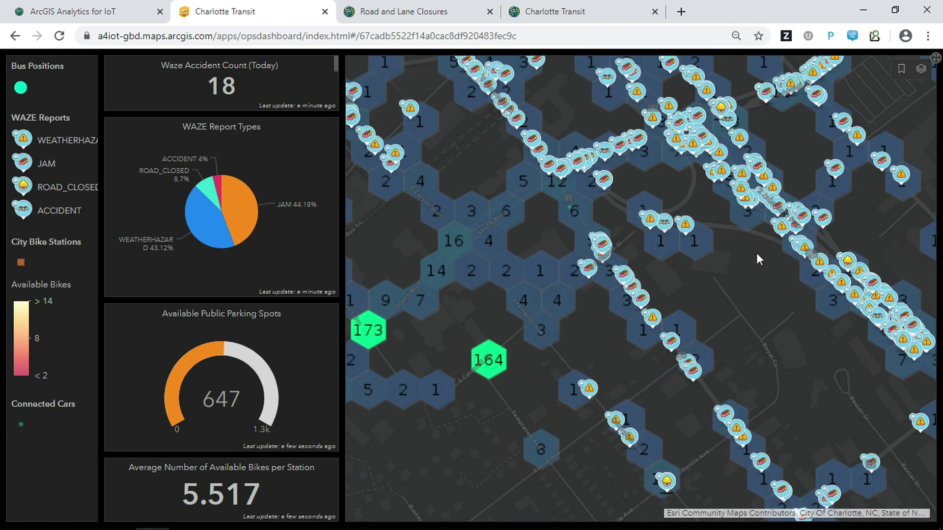
left_click_drag(738, 268, 736, 333)
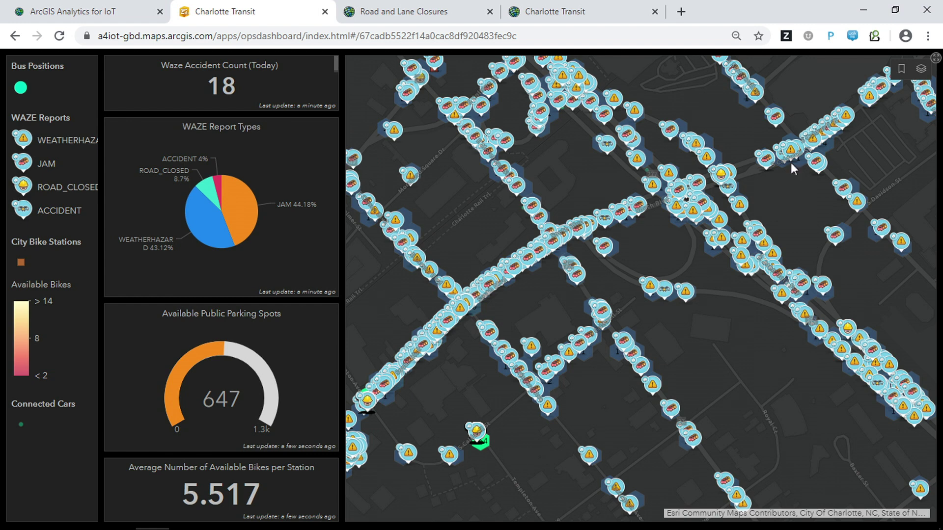
left_click(901, 69)
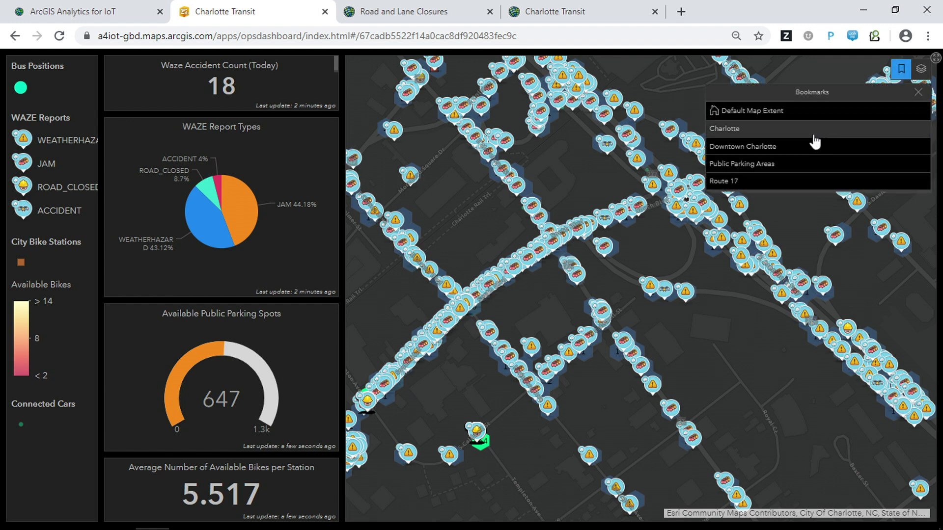
Jump the map to the Downtown Charlotte bookmark.
left_click(744, 147)
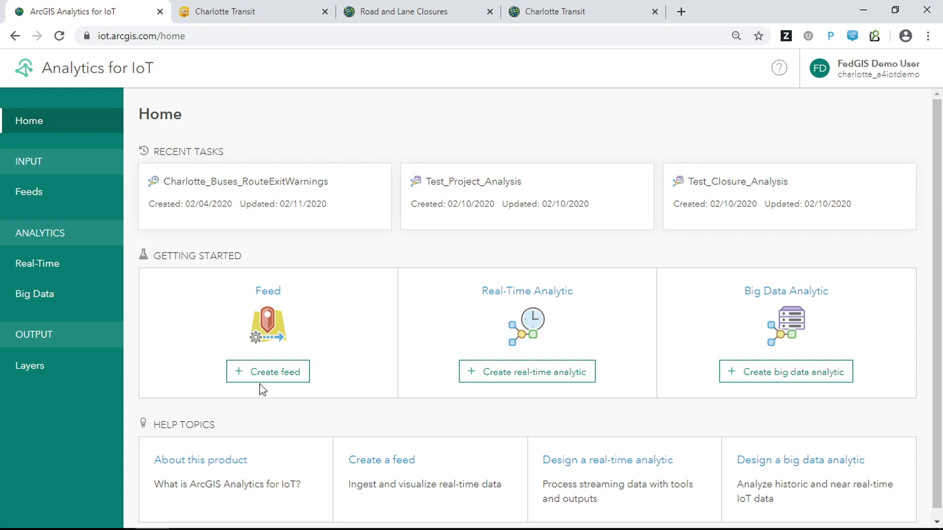
Create a new feed and choose Azure Event Hub from the cloud feed types.
left_click(289, 374)
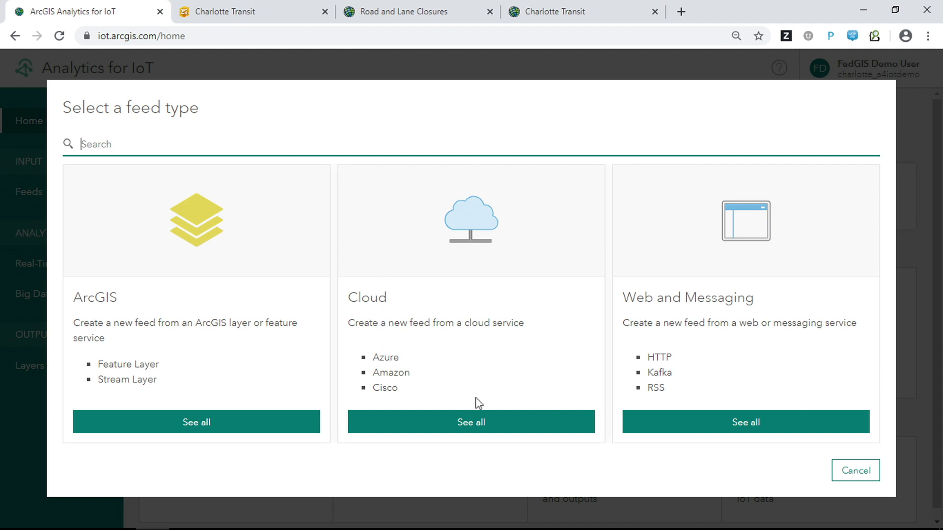
left_click(474, 423)
left_click(410, 253)
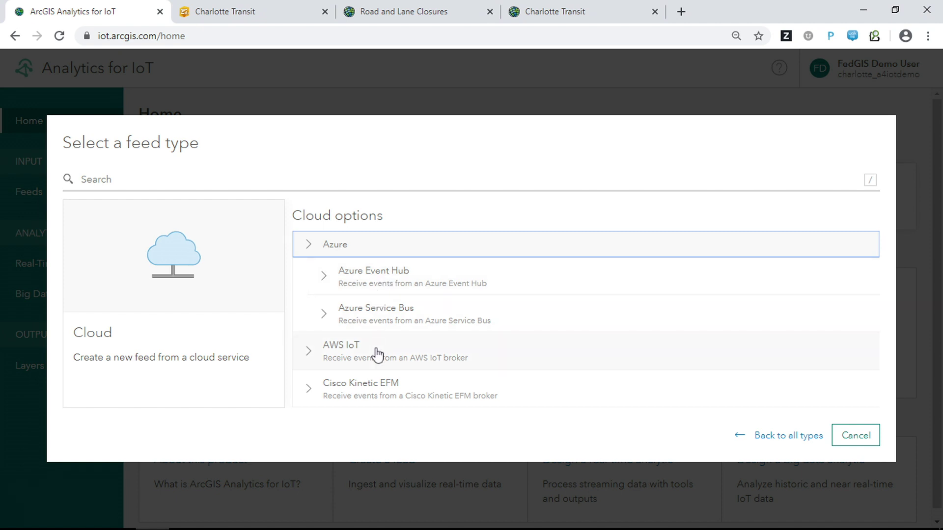
left_click(440, 283)
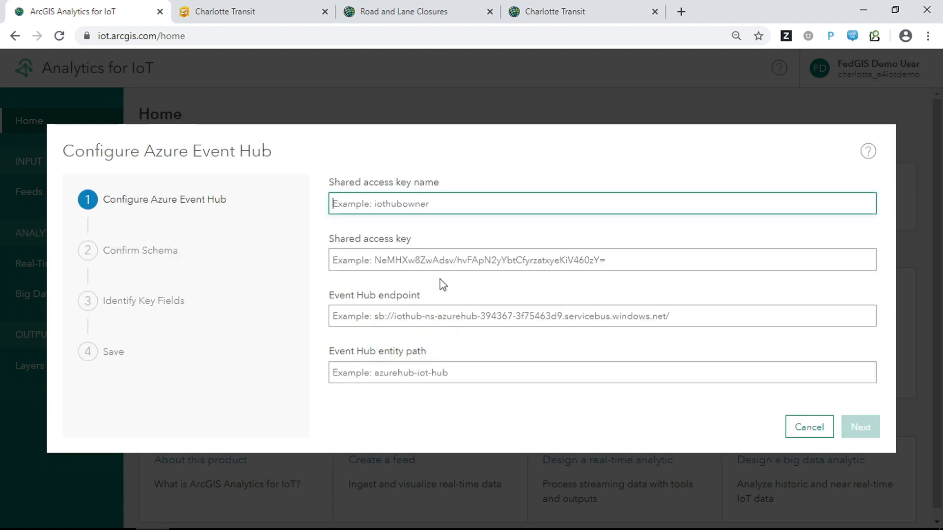
Connect to the charlotte-buses Event Hub with key name buses, the saved access key and suggested endpoint.
left_click(375, 204)
type("buses")
left_click(376, 229)
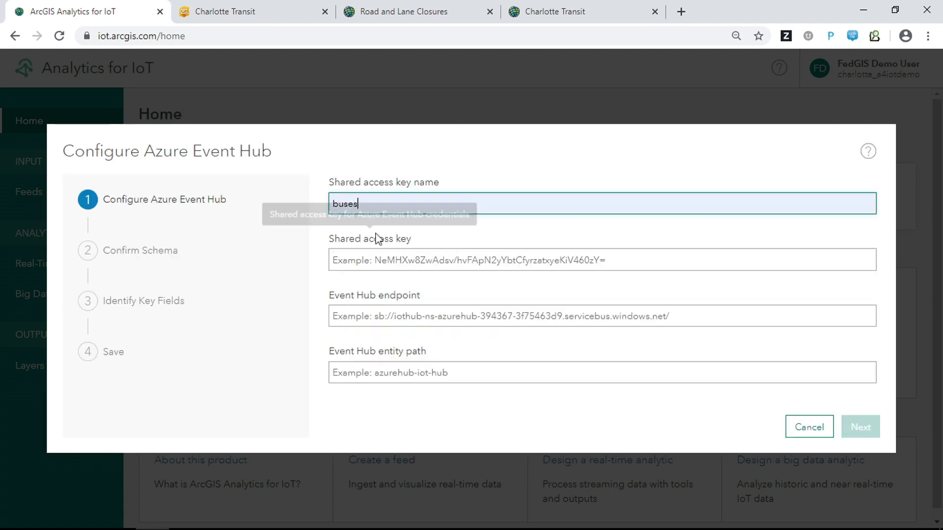
left_click(375, 260)
key("ctrl+v")
left_click(379, 317)
type("s")
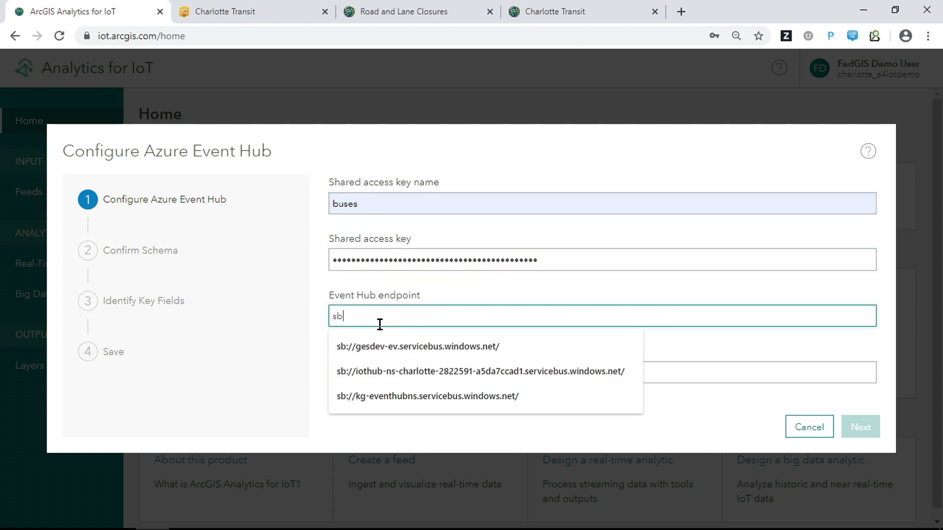
type("b")
left_click(398, 350)
left_click(381, 373)
left_click(383, 403)
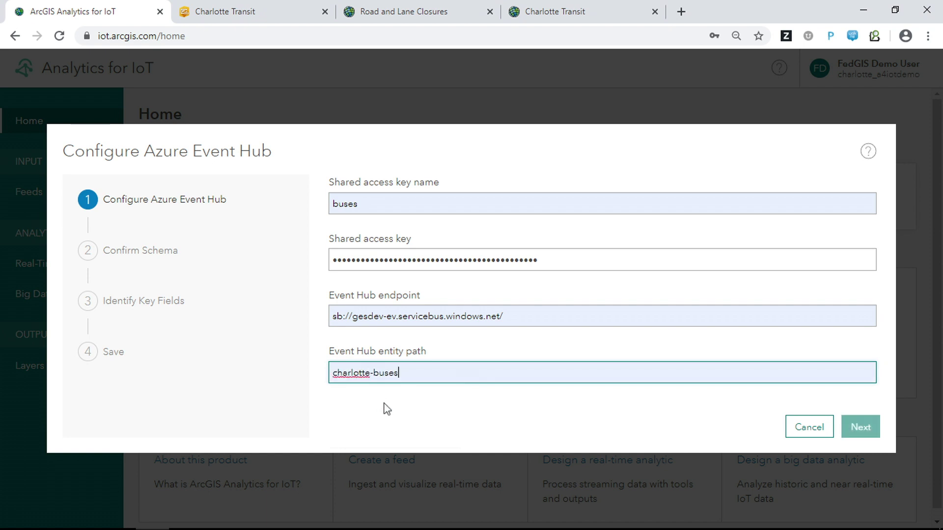
left_click(867, 426)
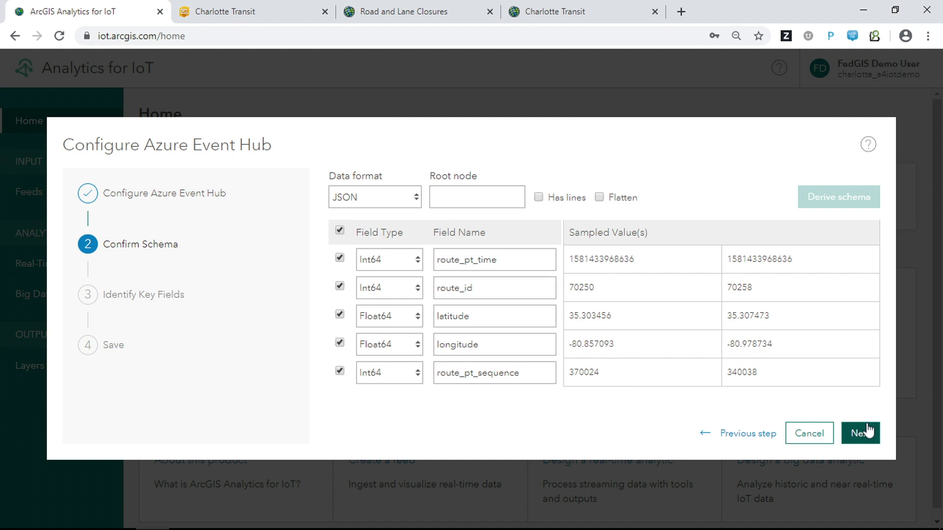
Rename route_pt_time to timestamp, make route_id a String, and exclude route_pt_sequence.
left_click_drag(495, 260, 439, 260)
type("timestamp")
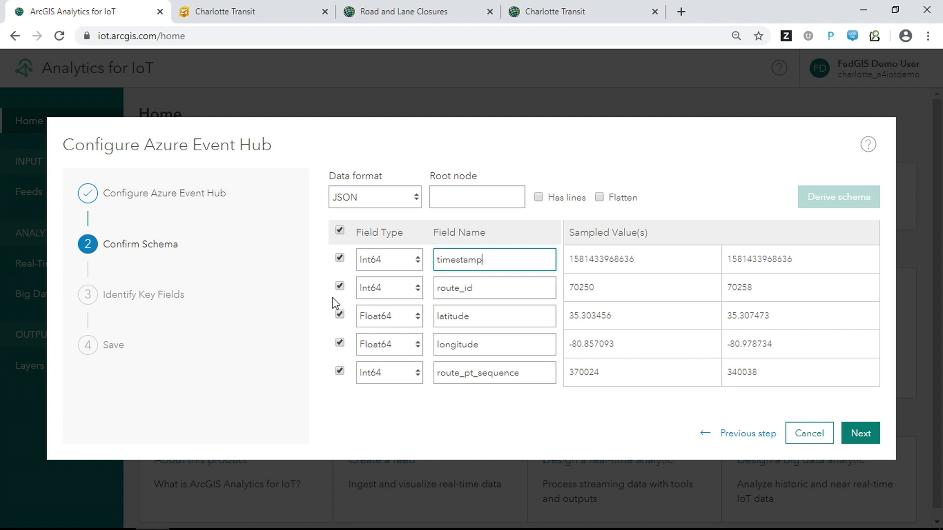
left_click(381, 294)
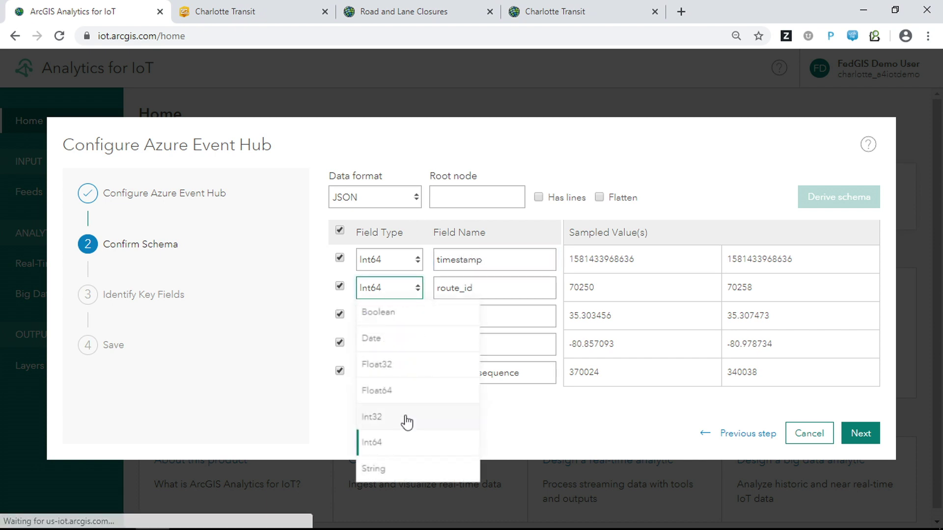
left_click(392, 481)
left_click(339, 370)
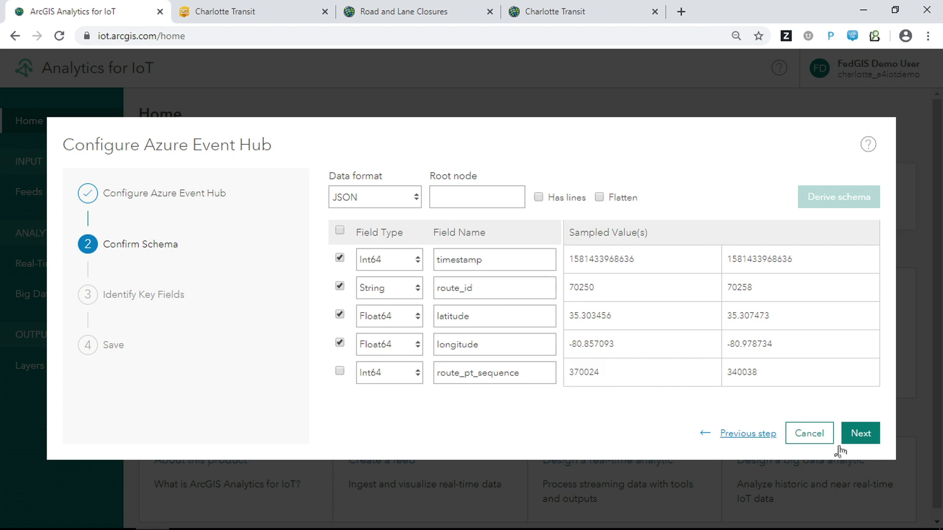
left_click(861, 434)
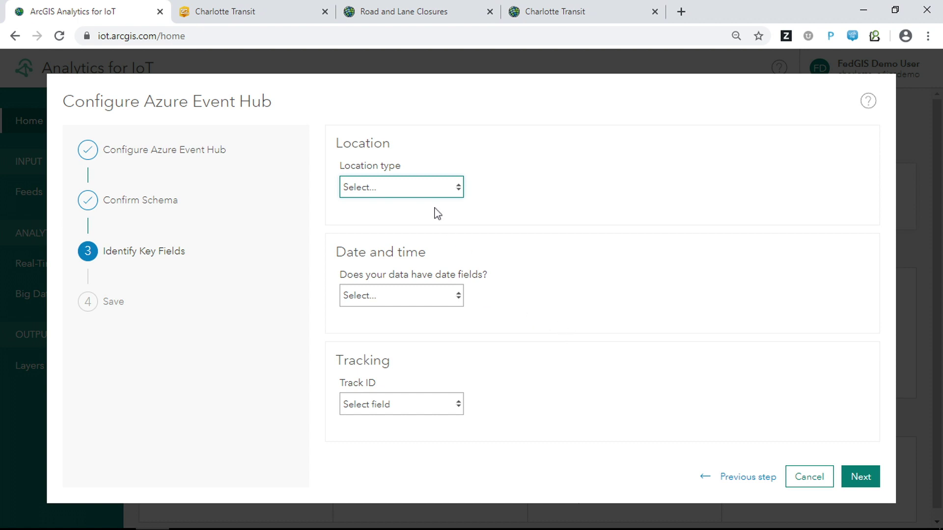
Set location to X/Y fields with spatial reference 4326 (GCS WGS 1984).
left_click(428, 190)
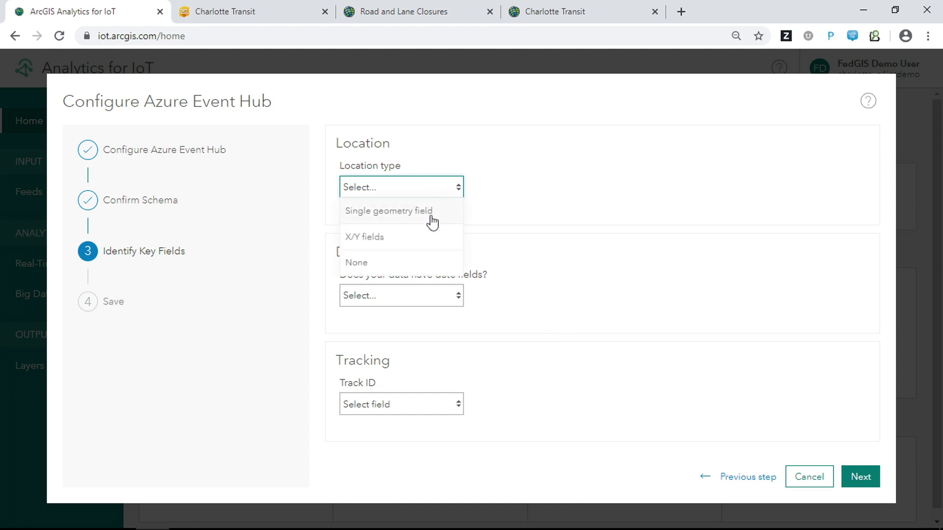
left_click(415, 249)
left_click(476, 343)
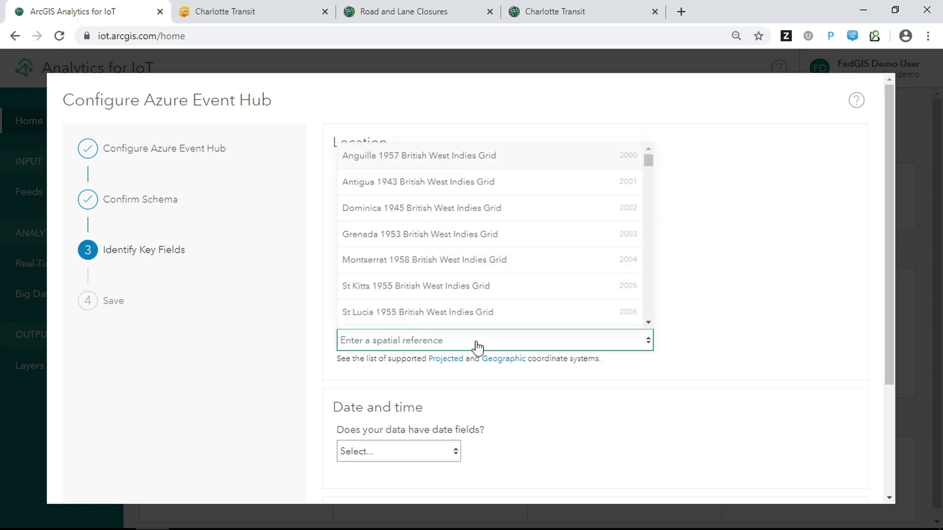
type("4326")
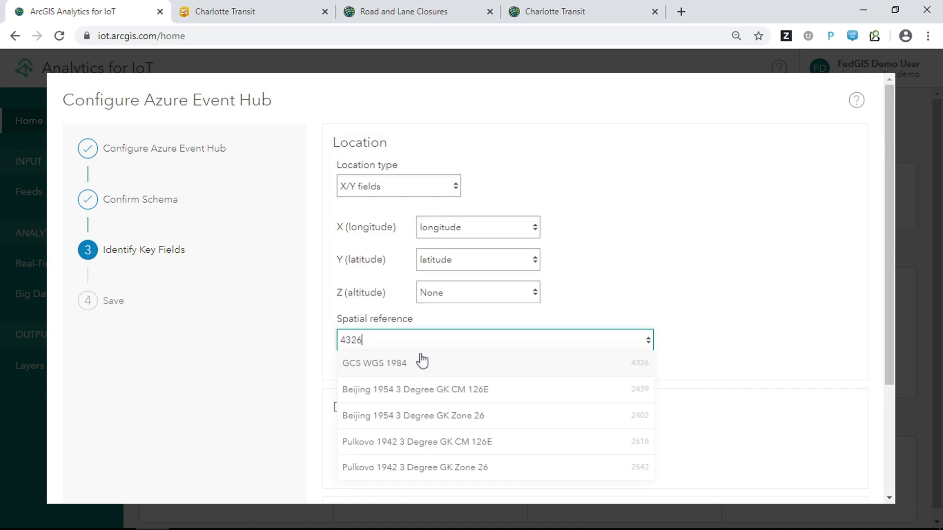
left_click(431, 373)
Mark dates as epoch values, with timestamp as start time and route_id as track ID.
scroll(454, 361, "down", 3)
left_click(420, 312)
left_click(419, 343)
left_click(426, 369)
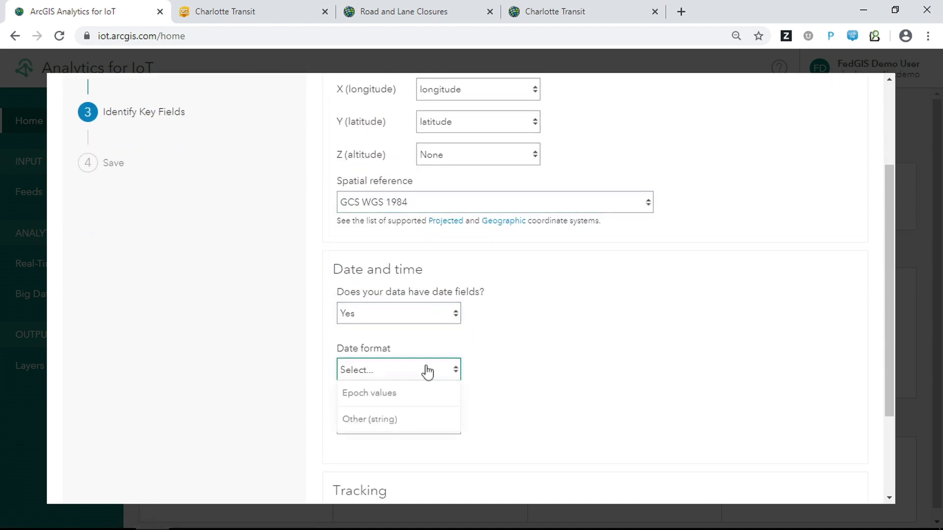
left_click(439, 392)
left_click(442, 427)
left_click(438, 327)
scroll(465, 422, "down", 4)
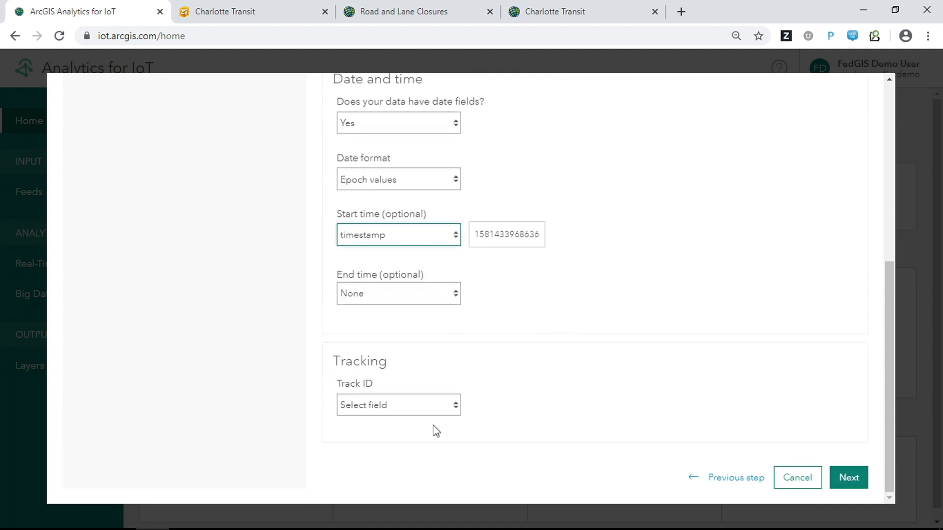
left_click(415, 405)
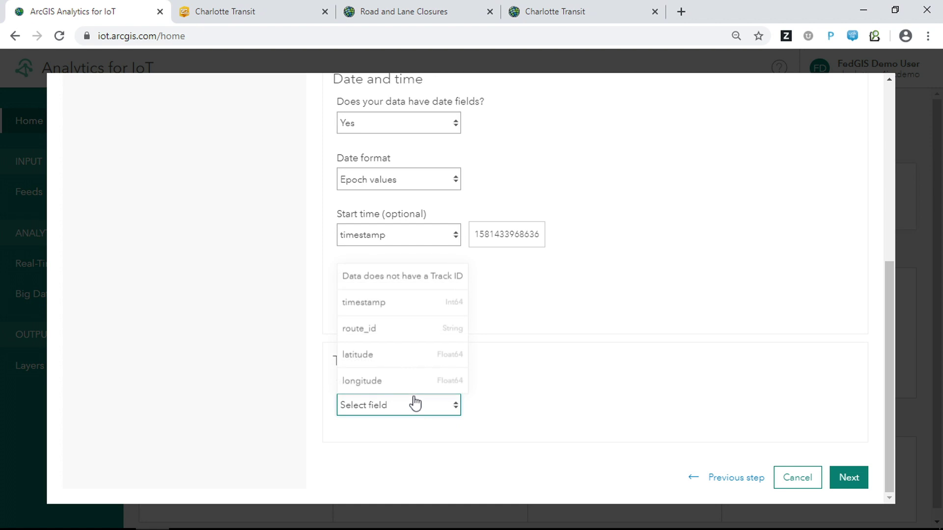
left_click(399, 330)
left_click(858, 484)
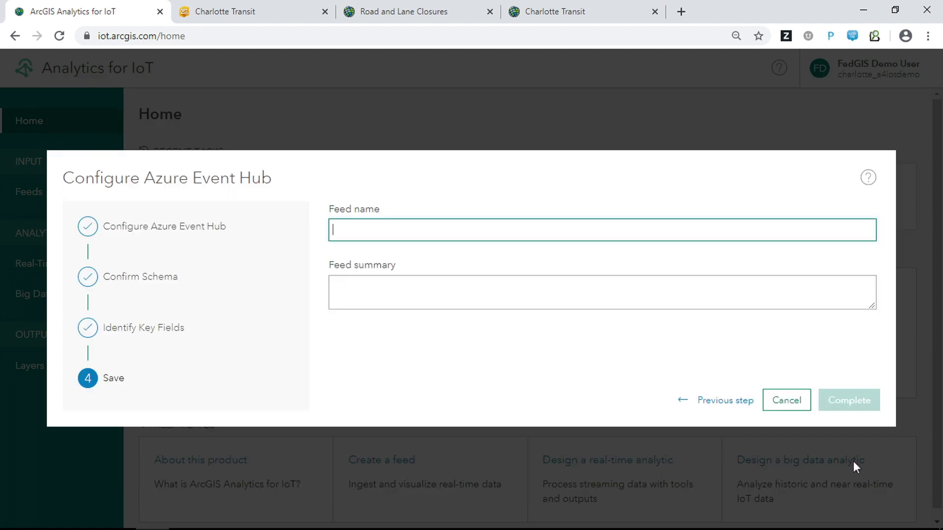
Name the feed 'city buses' and complete its creation.
type("cl")
type("ty buses")
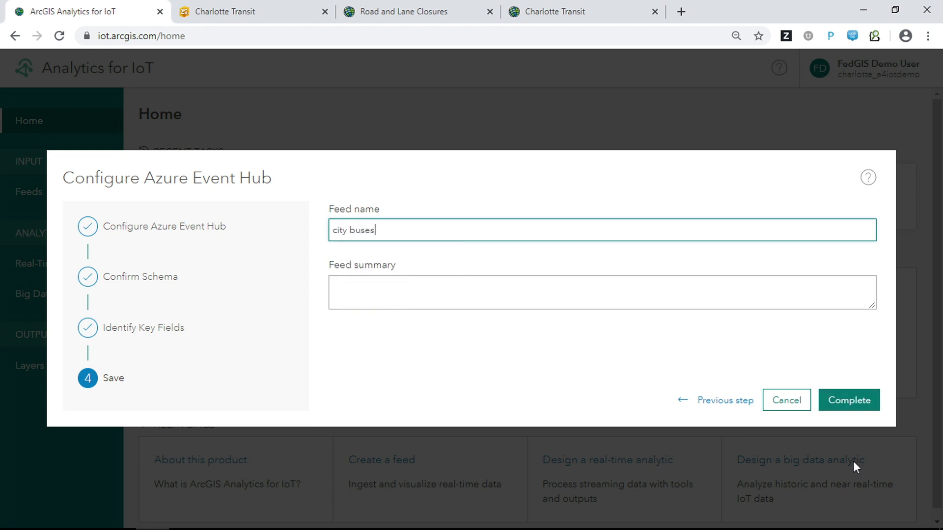
left_click(836, 402)
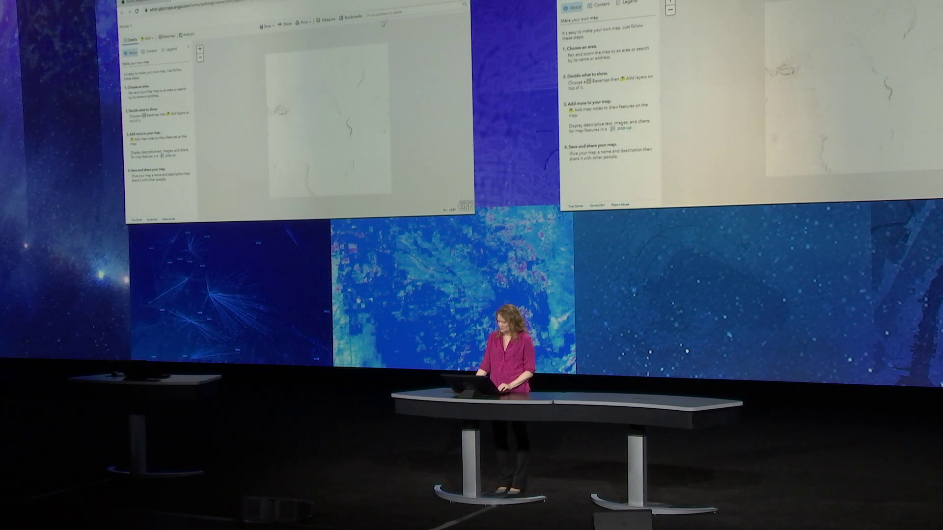
Zoom the map to Charlotte, NC and close the search and bus 220180 popups.
type("charl")
type("otte")
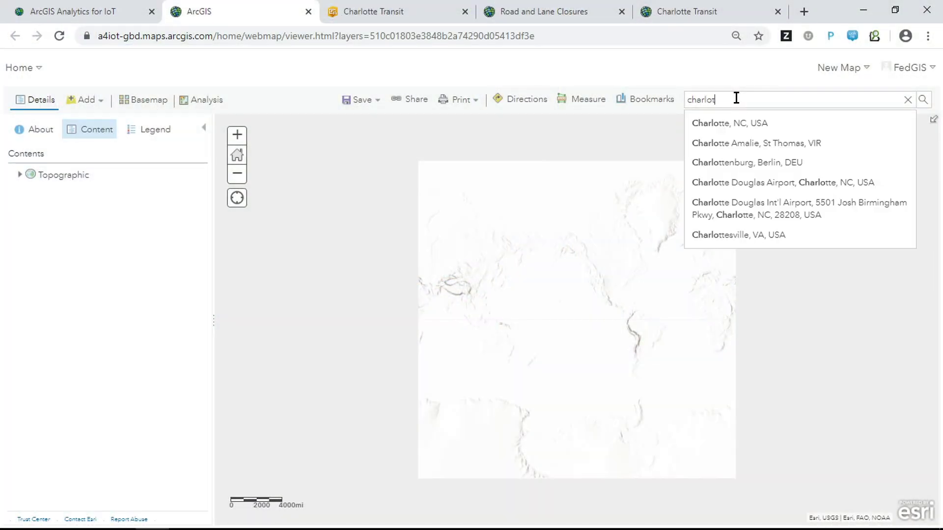
left_click(721, 129)
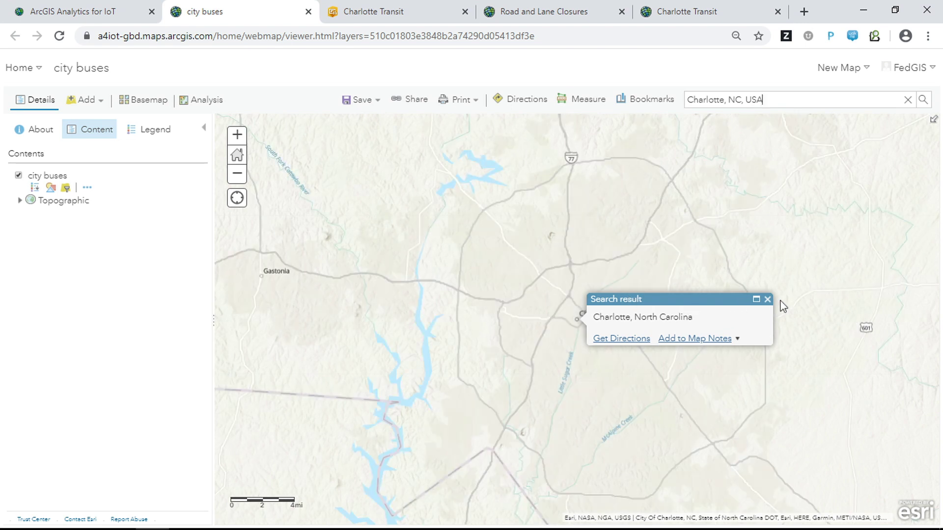
left_click(767, 299)
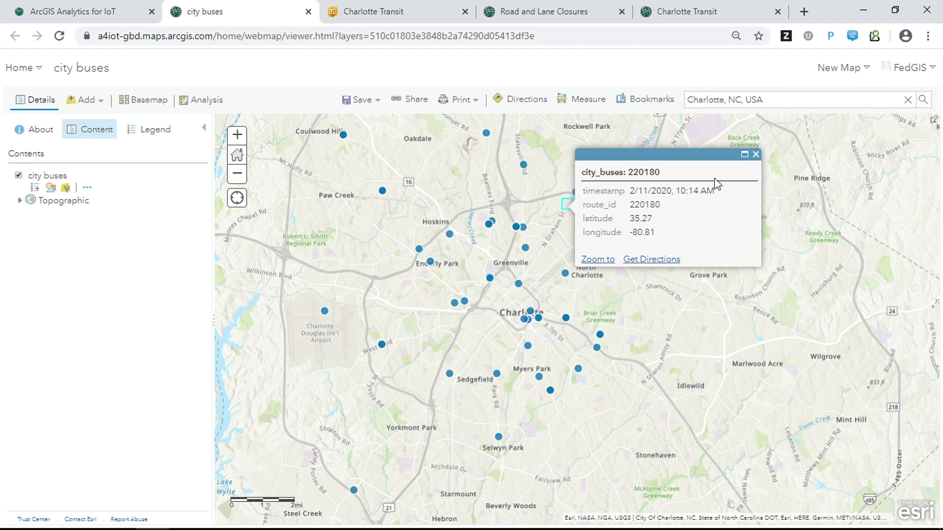
left_click(755, 155)
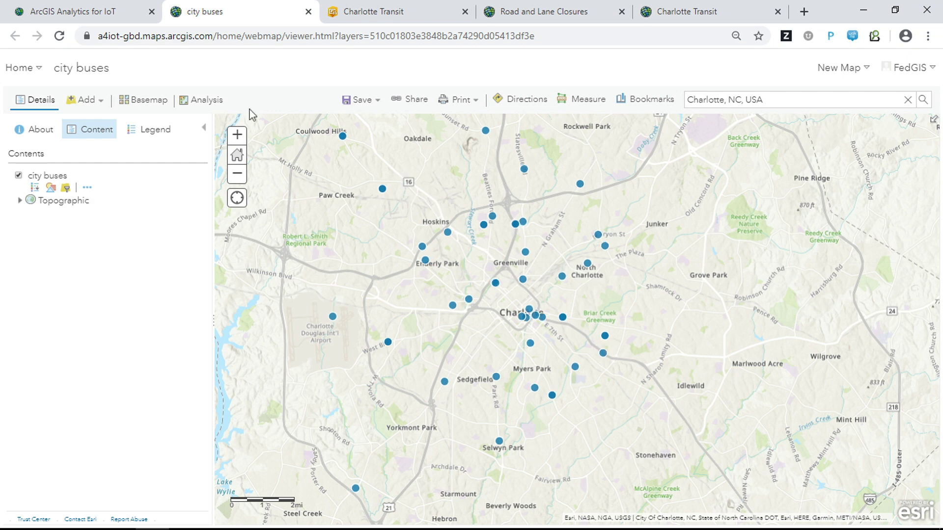
Close the city buses map, return to the IoT home page, then the Charlotte Transit dashboard.
left_click(309, 11)
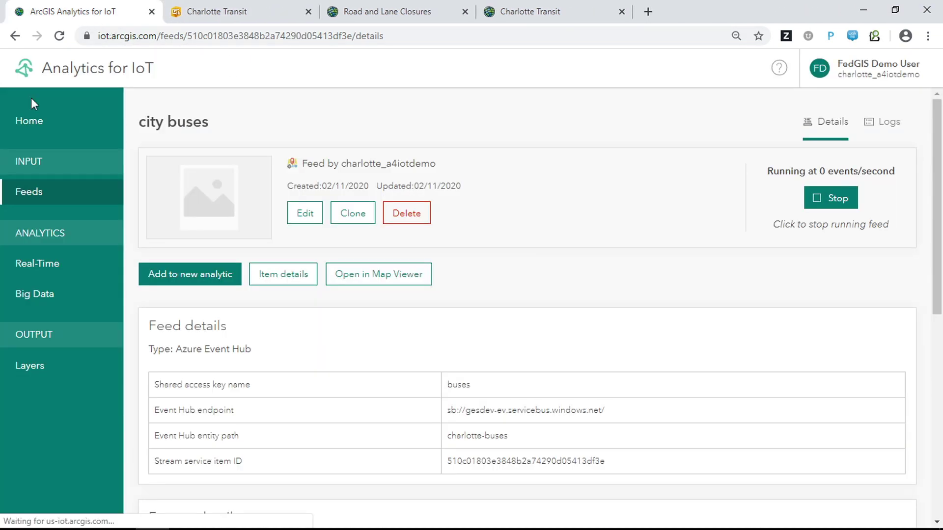
left_click(28, 123)
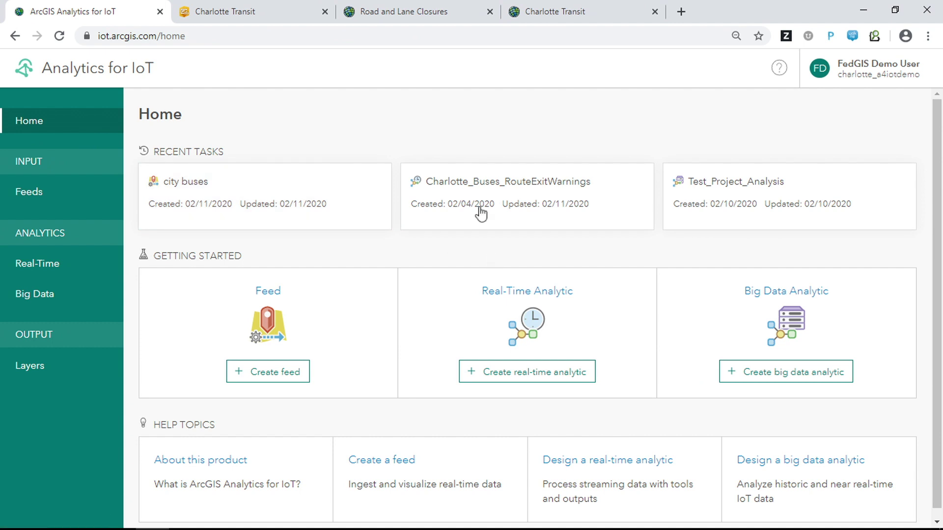
left_click(238, 14)
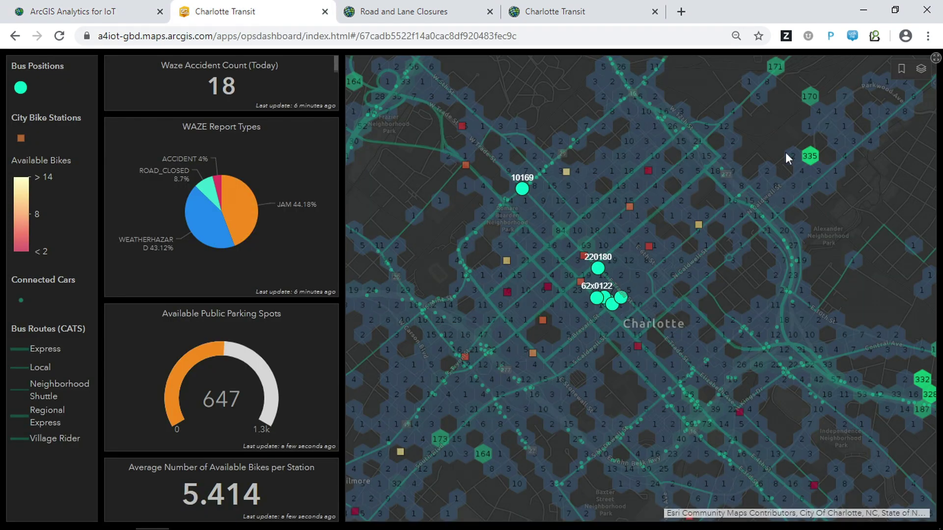
Hide the Connected Cars and City Bike Stations layers, leaving Bus Route Deviations off.
left_click(920, 69)
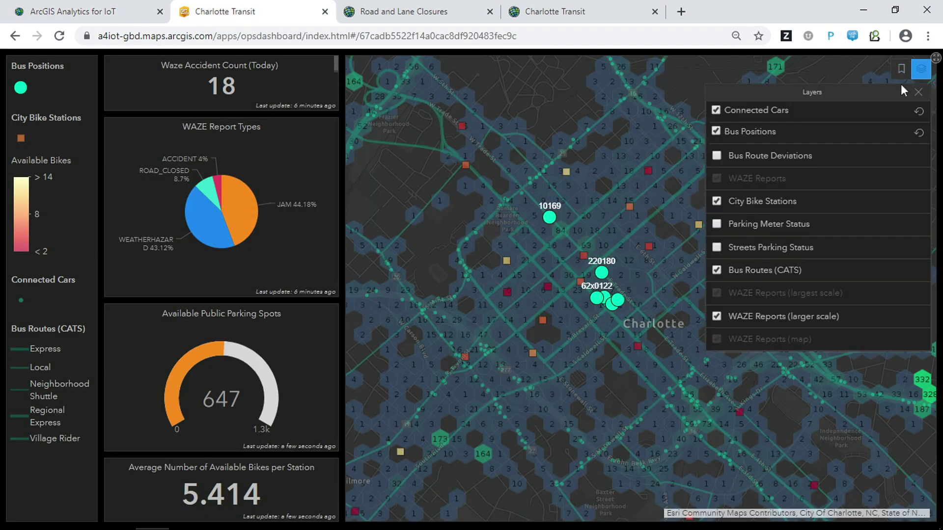
left_click(716, 111)
left_click(717, 156)
left_click(718, 202)
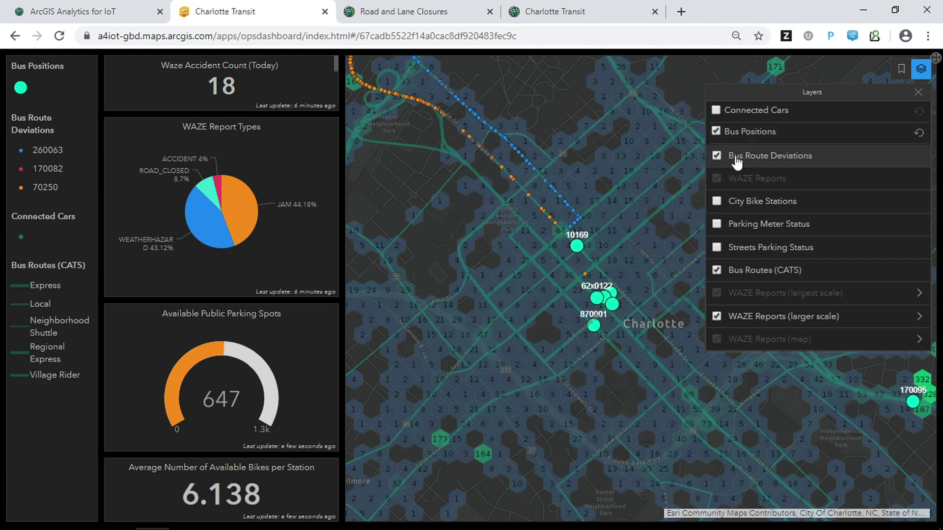
left_click(718, 158)
left_click(921, 72)
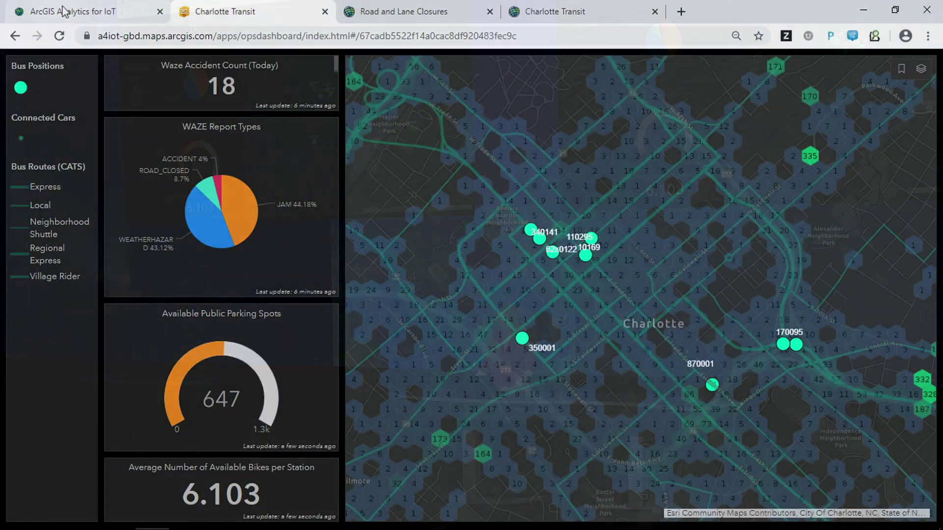
Open the Charlotte_Buses_RouteExitWarnings real-time analytic for editing.
left_click(64, 11)
left_click(43, 263)
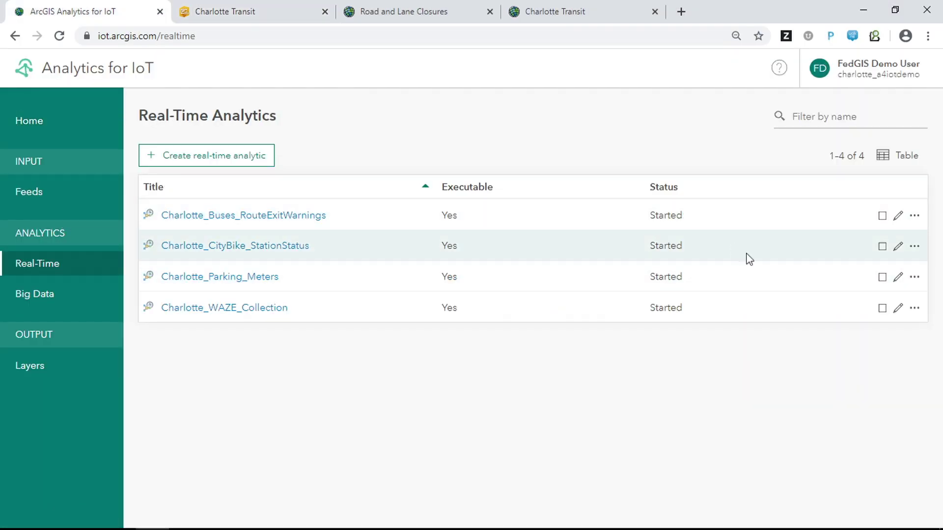
left_click(898, 215)
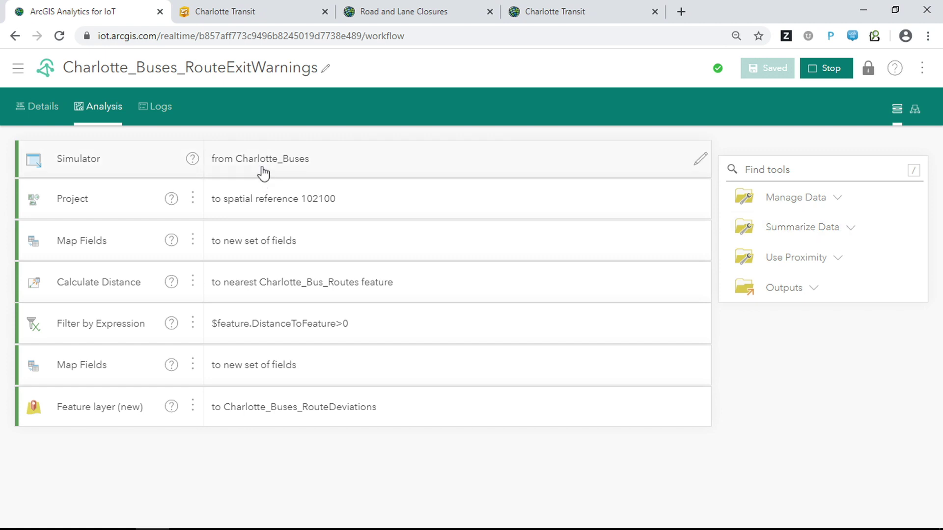
Review the Use Proximity tools and the Calculate Distance advanced options, then return to Charlotte Transit.
left_click(800, 258)
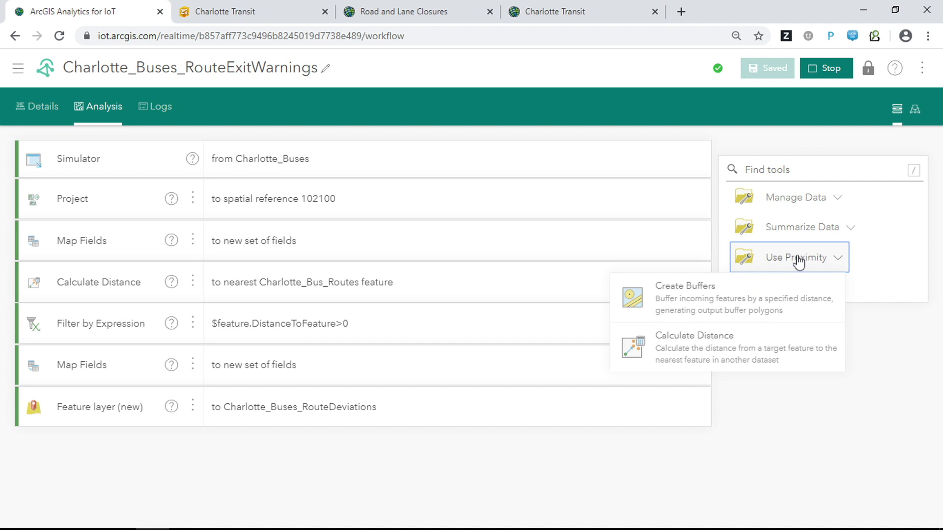
left_click(801, 264)
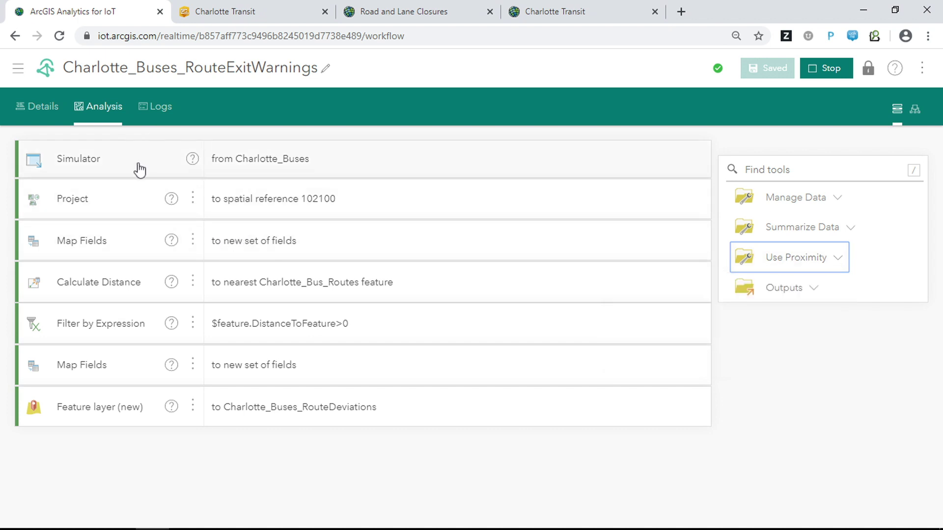
left_click(139, 289)
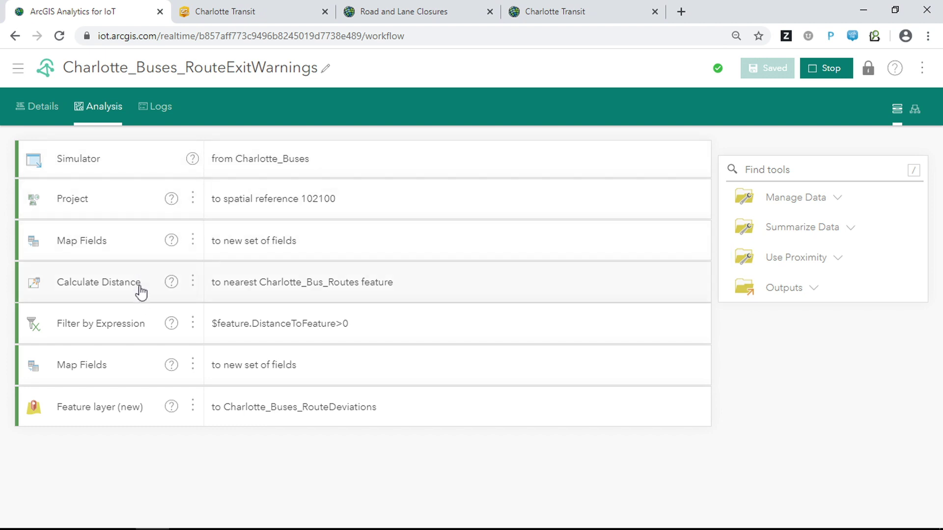
left_click(259, 368)
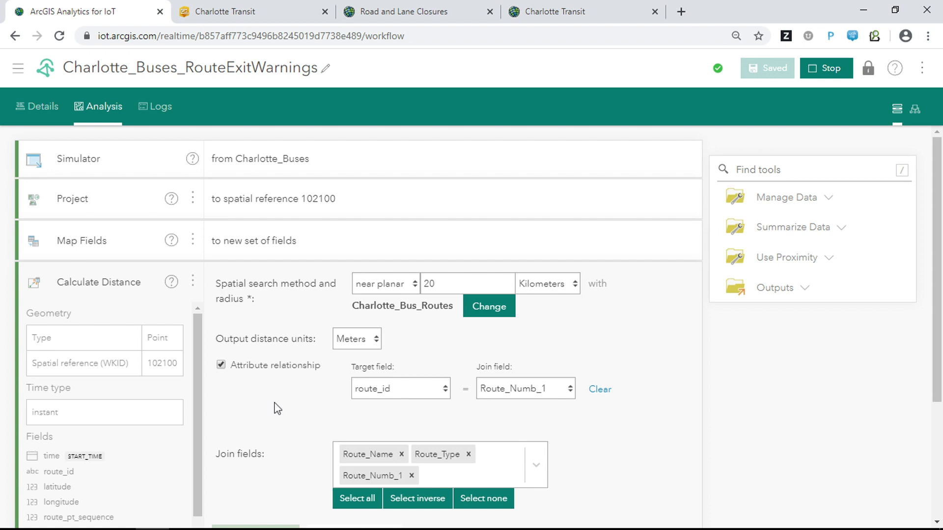
left_click(118, 290)
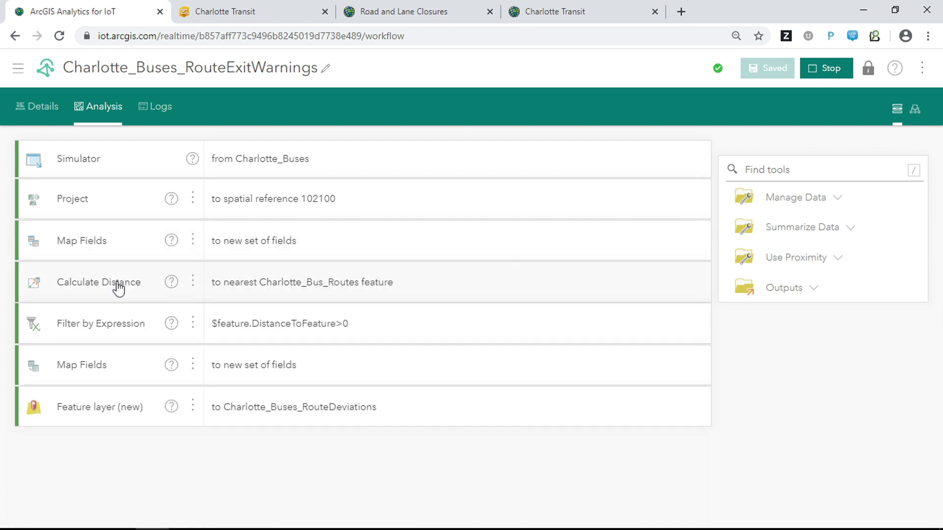
left_click(252, 13)
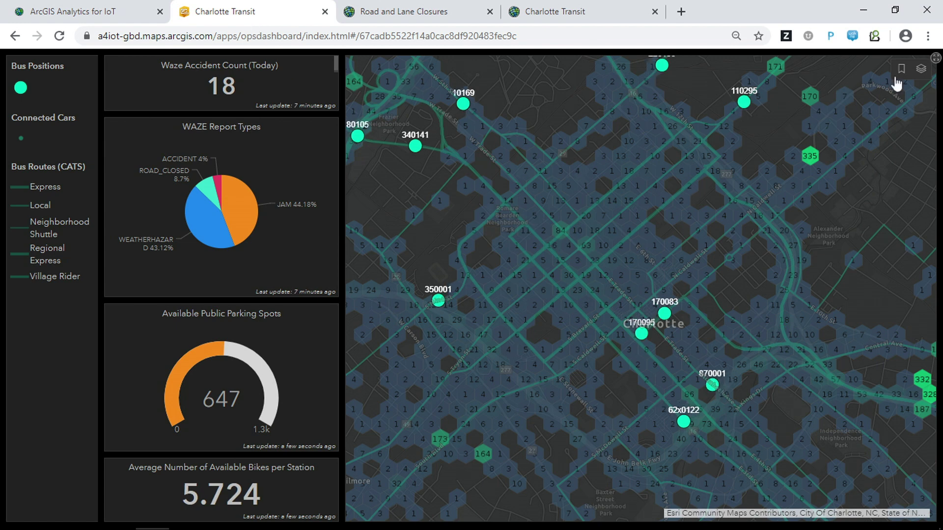
Turn on the Bus Route Deviations layer in the dashboard map.
left_click(921, 68)
left_click(717, 156)
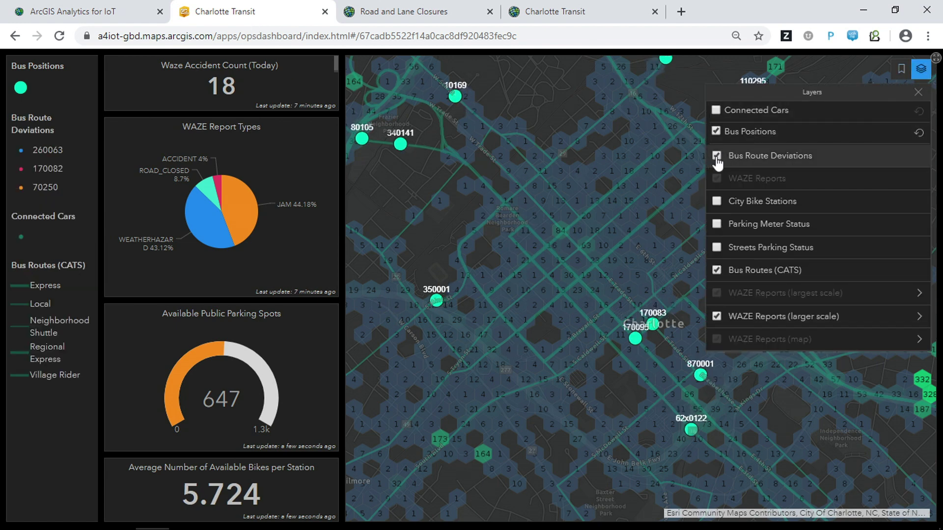
left_click(921, 69)
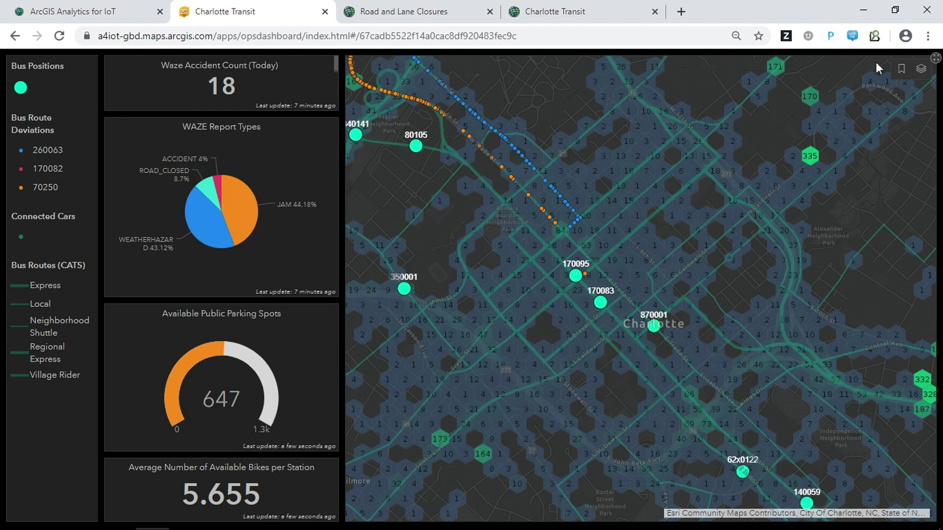
Zoom to a bookmarked route area and show bus 170082's deviation records.
left_click(901, 73)
left_click(750, 177)
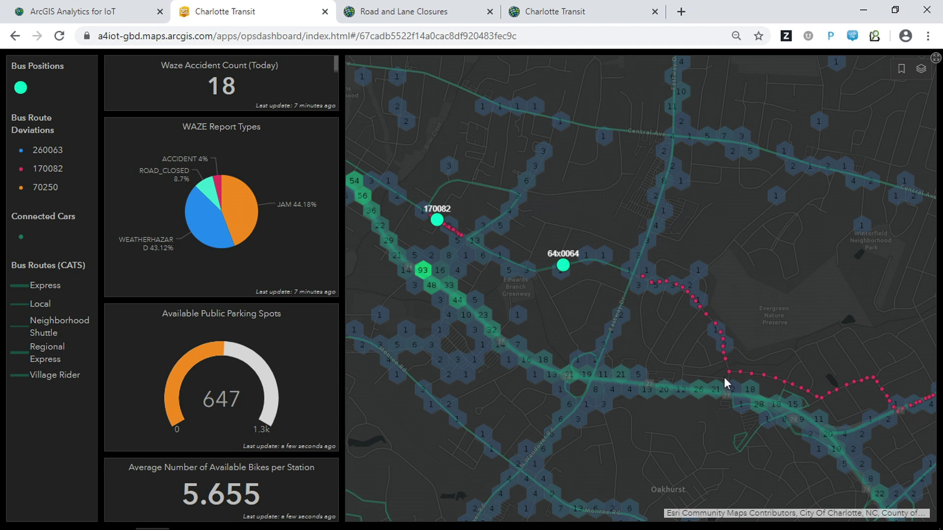
left_click(729, 372)
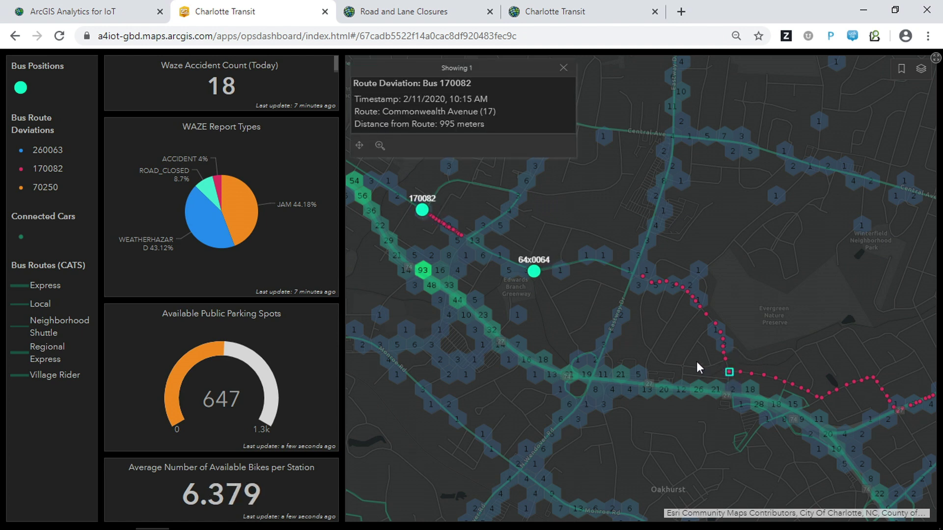
left_click(448, 229)
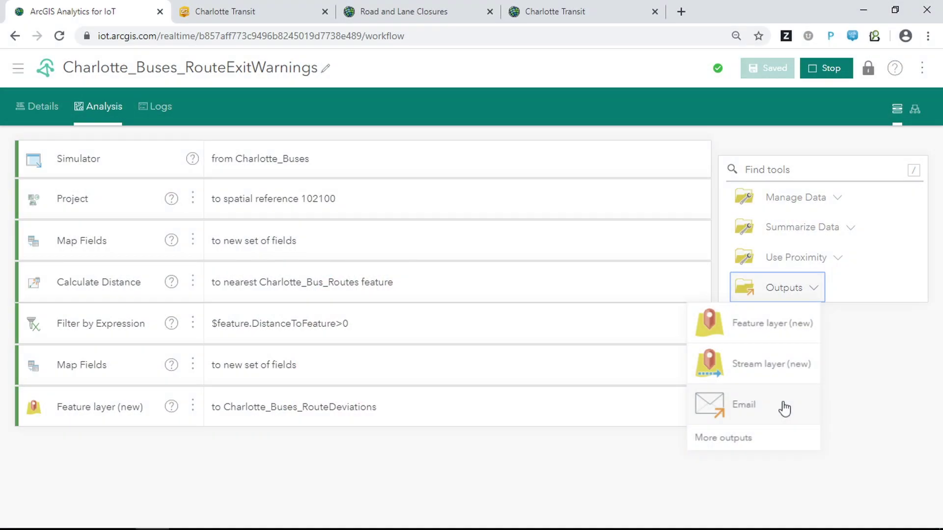
Close the output types list and switch to the Road and Lane Closures map.
left_click(803, 293)
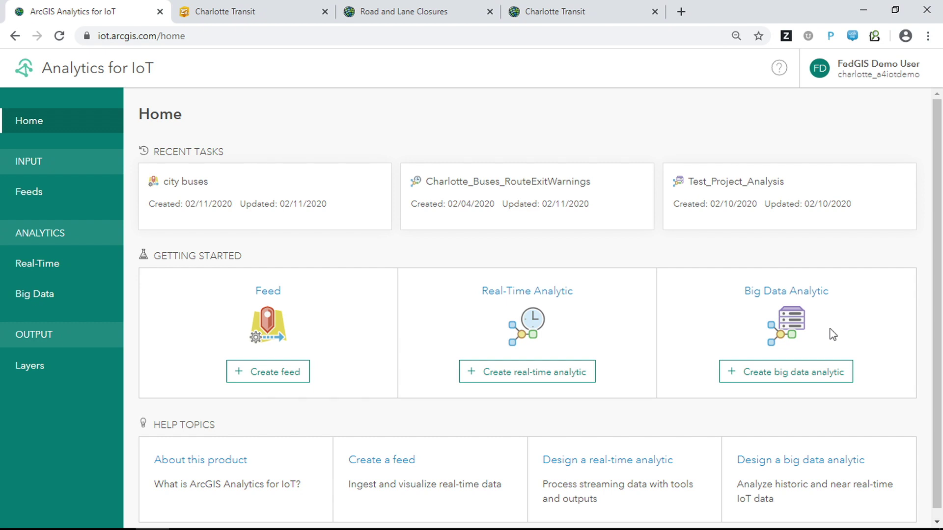
left_click(419, 12)
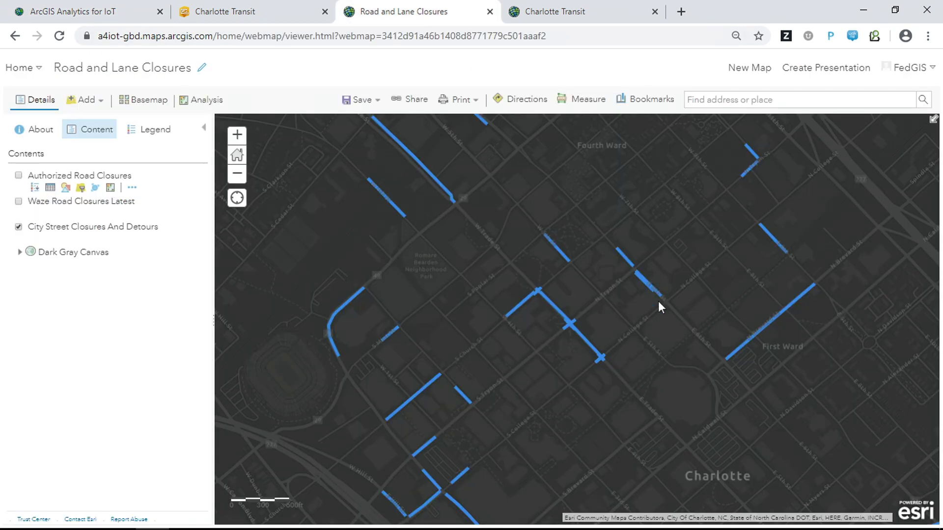
Inspect the West Trade Street closure details on the downtown map.
left_click_drag(648, 403, 644, 377)
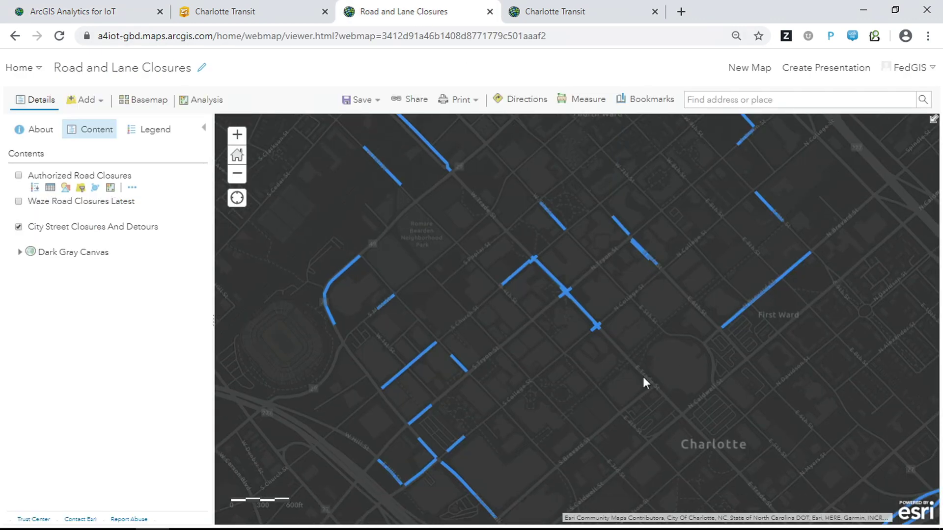
left_click(551, 274)
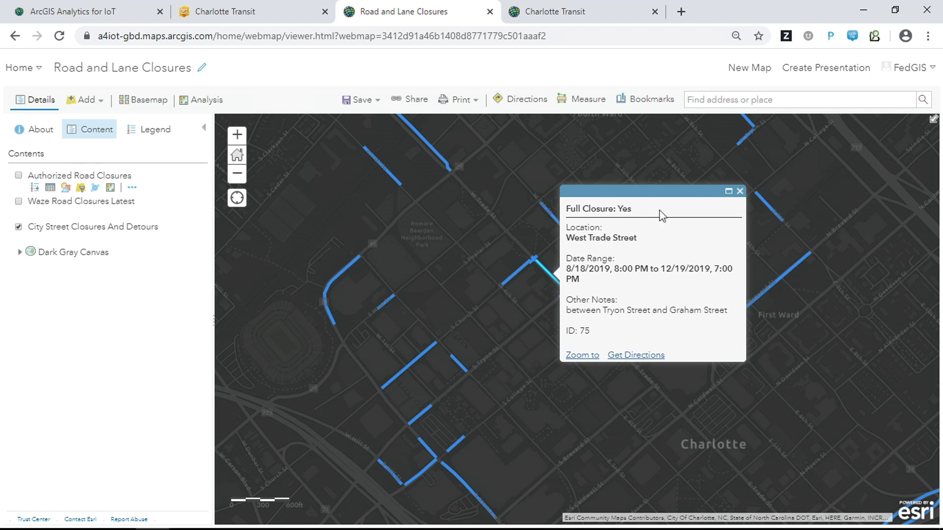
left_click(739, 191)
Turn on the Waze Road Closures Latest layer, then return to Analytics for IoT.
mouse_move(33, 188)
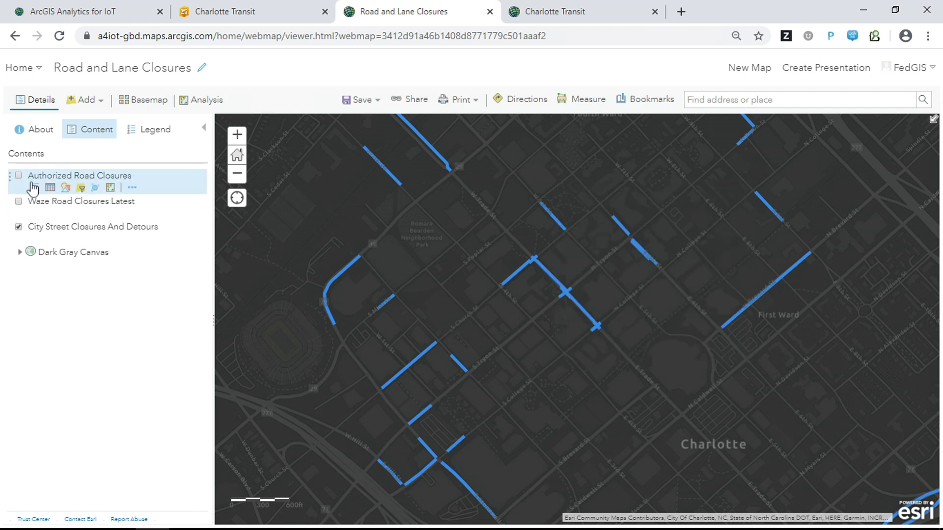
left_click(19, 202)
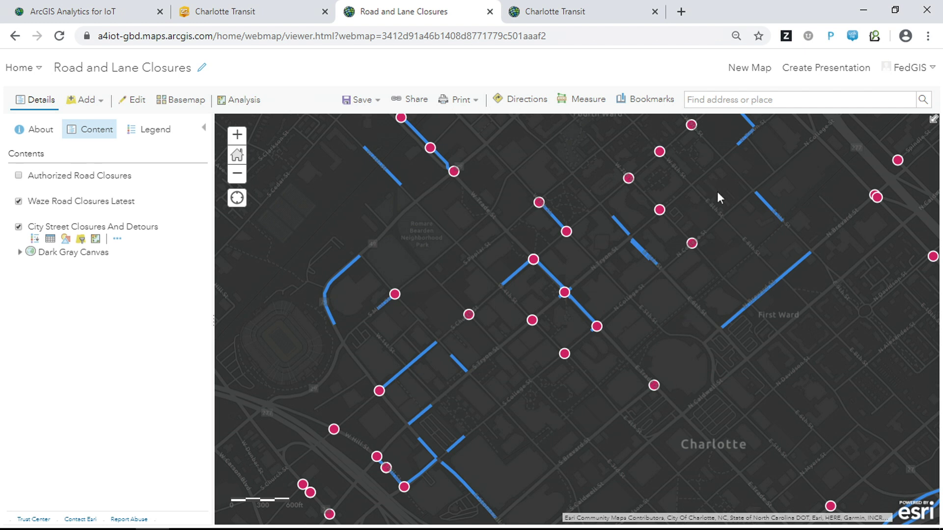
left_click_drag(723, 207, 726, 241)
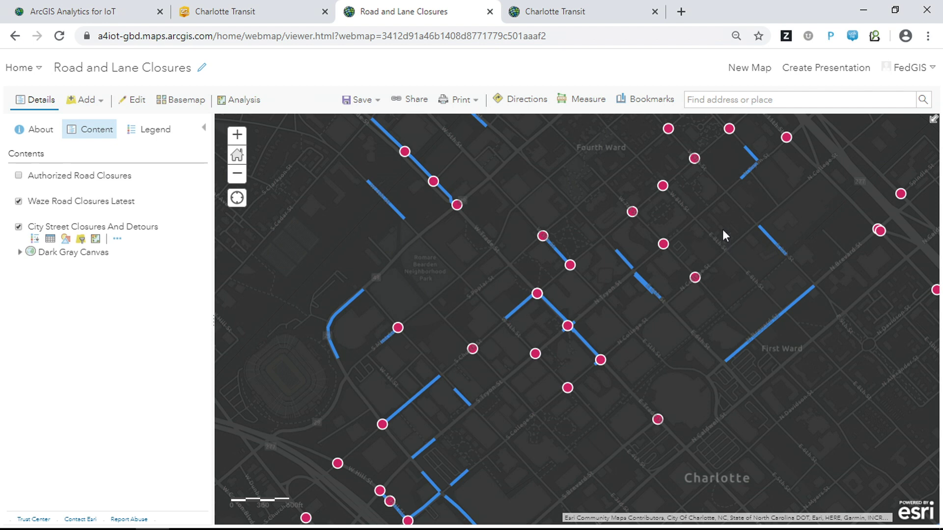
left_click(86, 10)
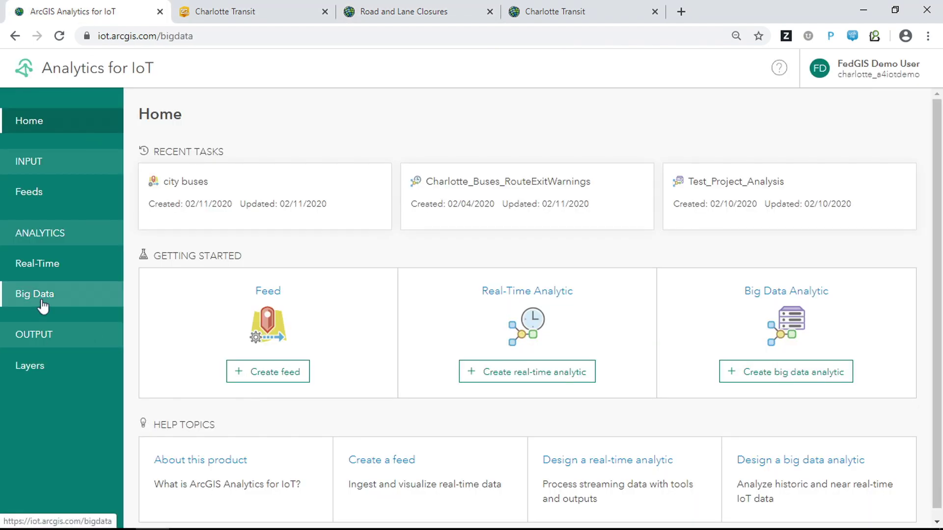
Trace the Detect_Unauthorized_Road_Closures big data model to its Authorized_Road_Closures output.
left_click(43, 304)
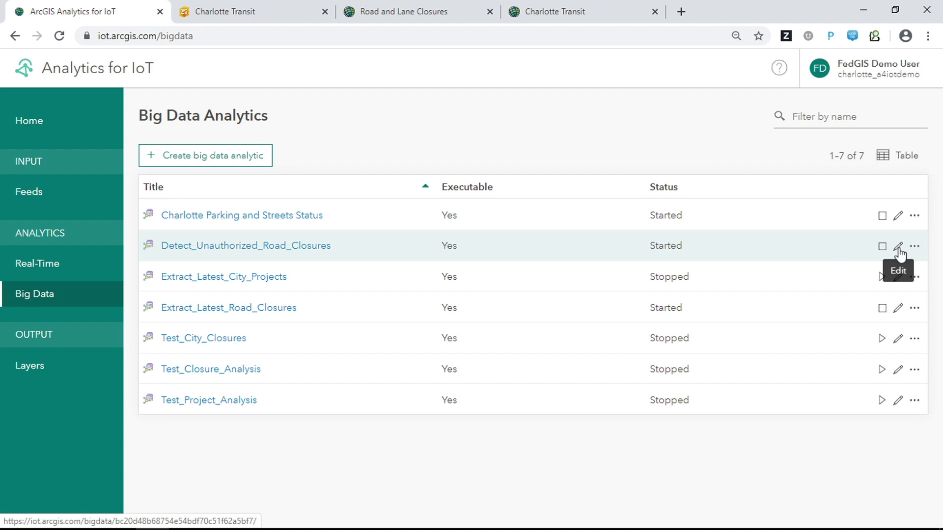
left_click(898, 247)
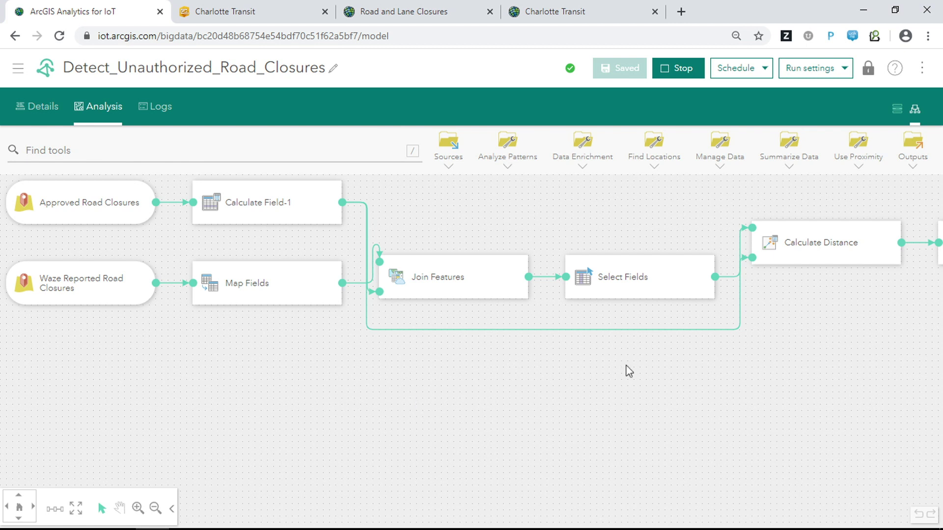
left_click_drag(628, 381, 341, 373)
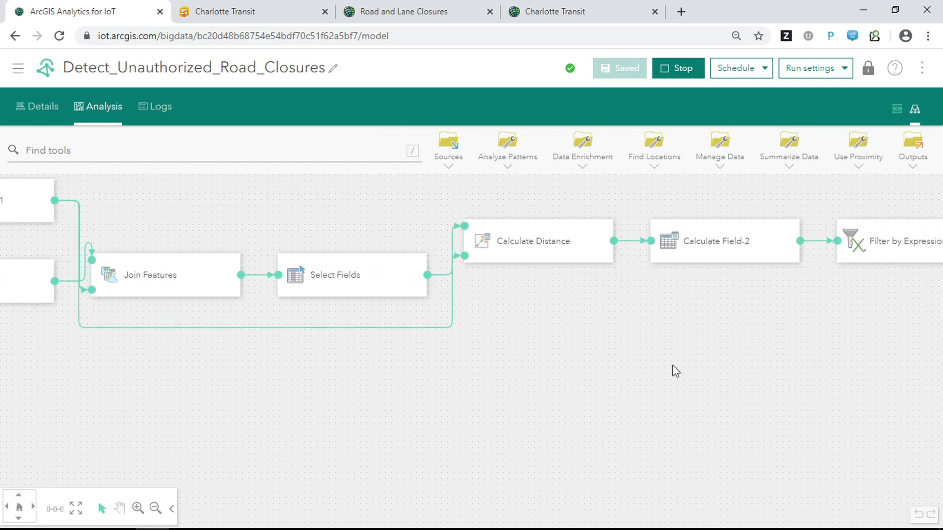
left_click_drag(568, 370, 448, 373)
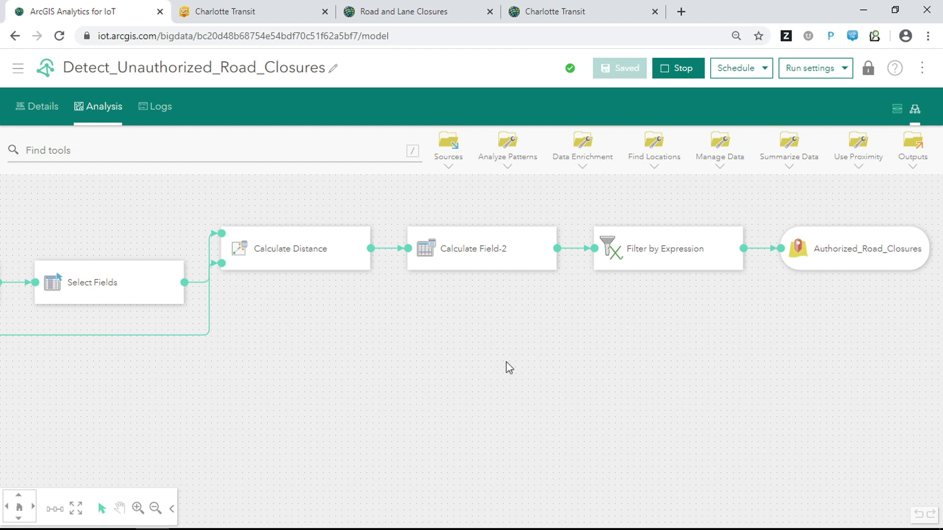
left_click(431, 15)
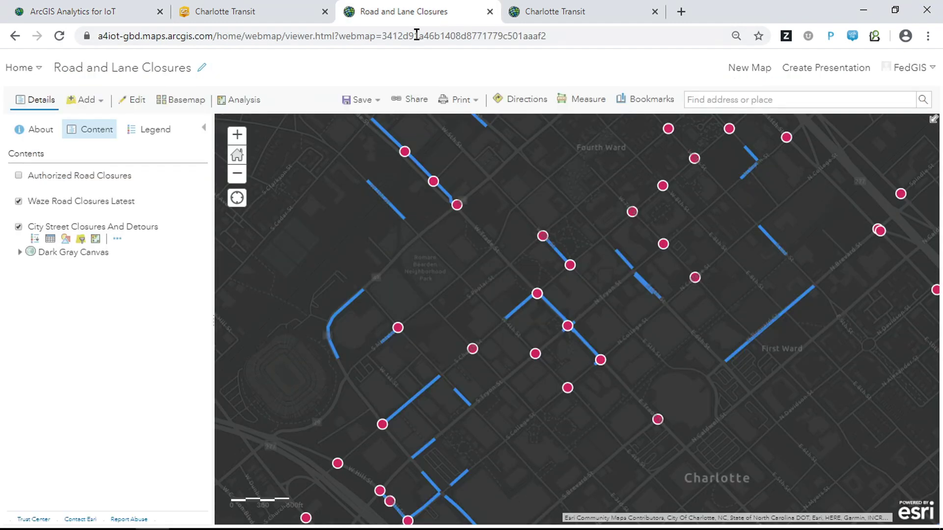
Show the S Tryon St closure point's reports and its matching authorized closure record.
mouse_move(15, 178)
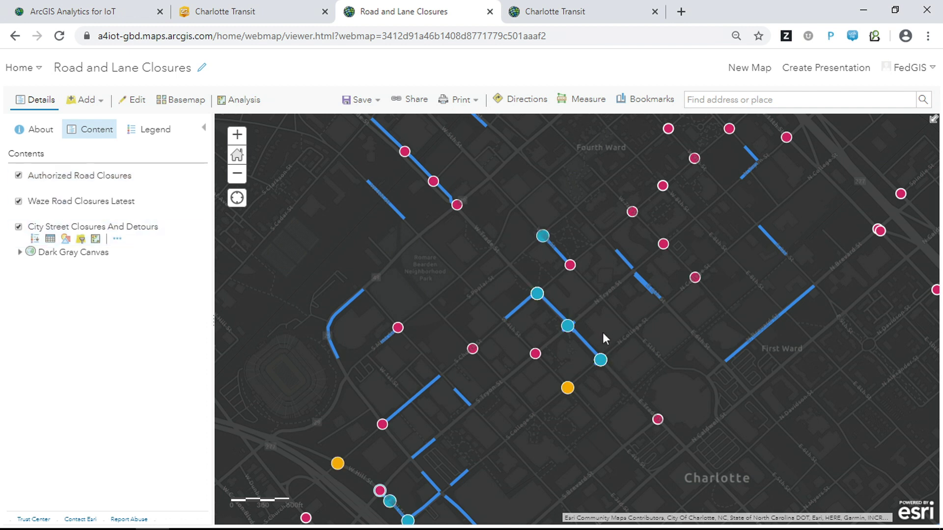
left_click(567, 326)
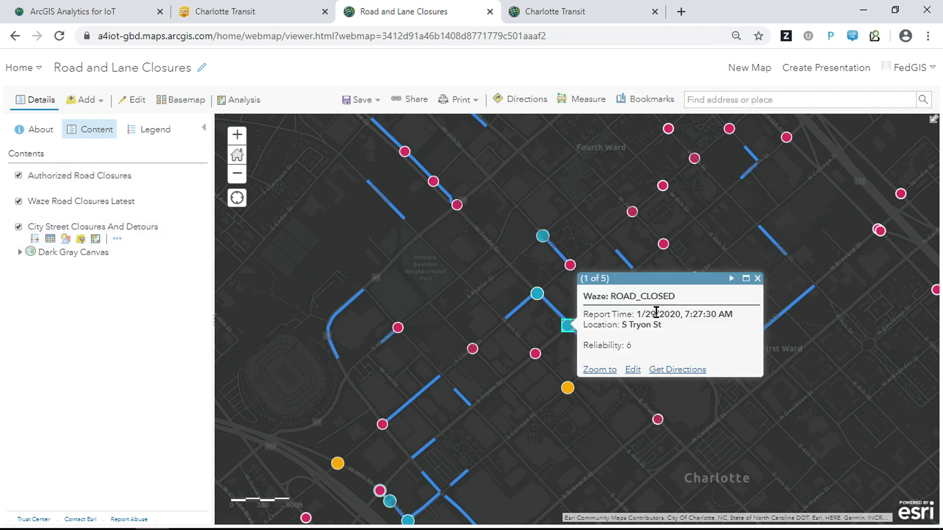
left_click(730, 278)
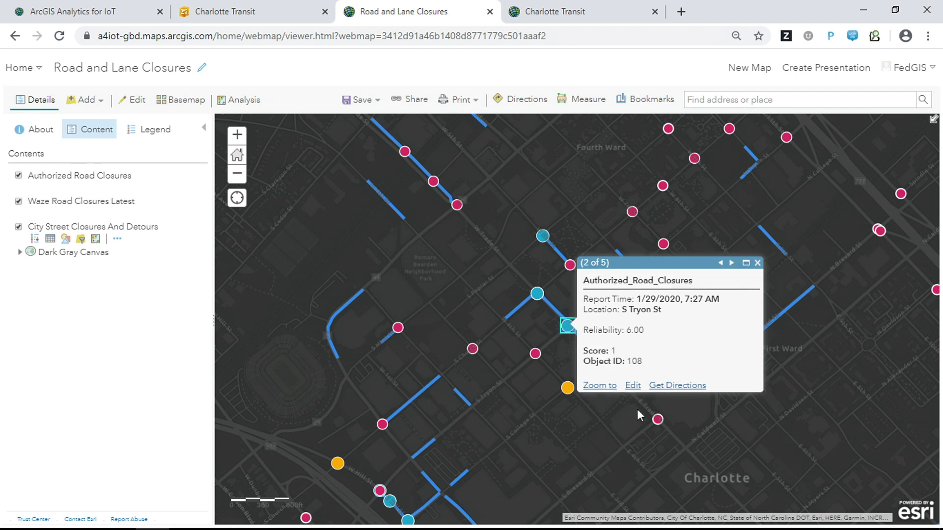
Read and close the S College St and W 7th St closure reports.
left_click(568, 387)
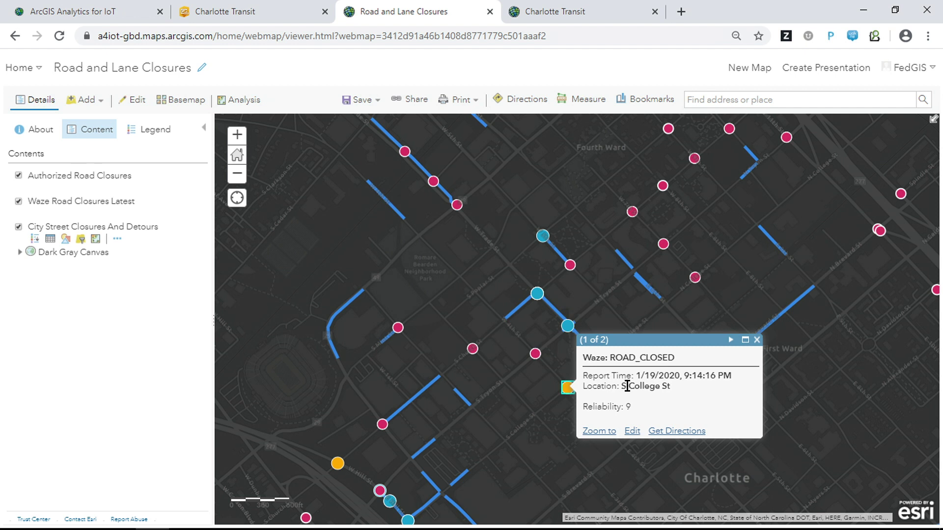
left_click(756, 339)
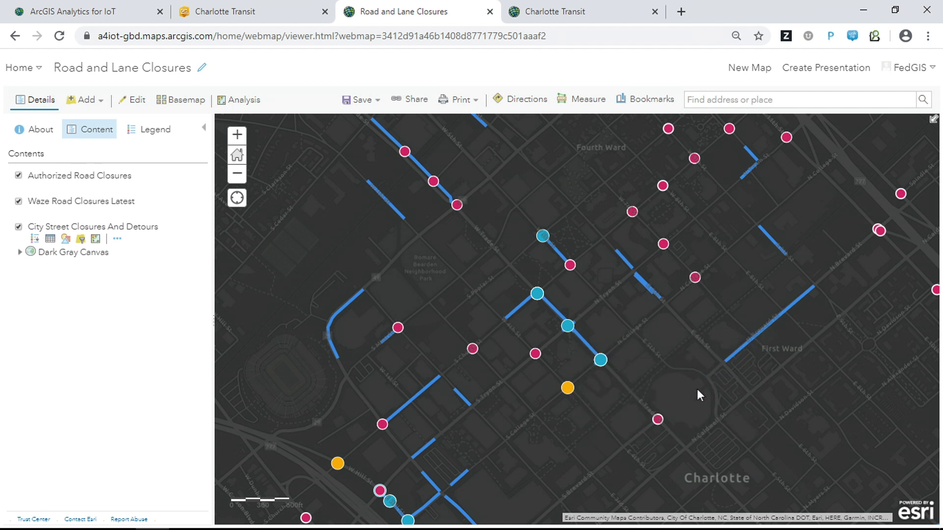
left_click(662, 244)
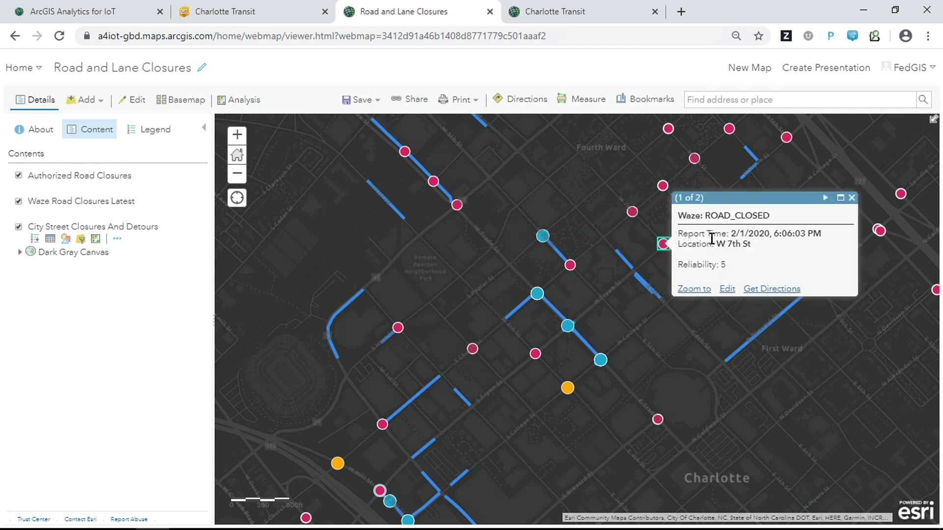
left_click(851, 198)
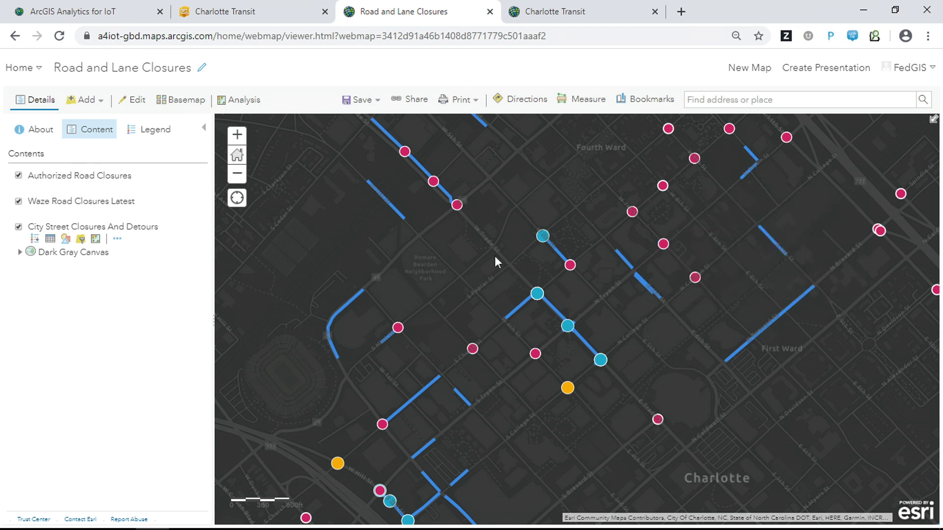
left_click_drag(500, 279, 532, 332)
Compare the W Trade St Waze report (1/29/2020) with its 1/27–1/28/2020 authorized closure.
left_click(469, 253)
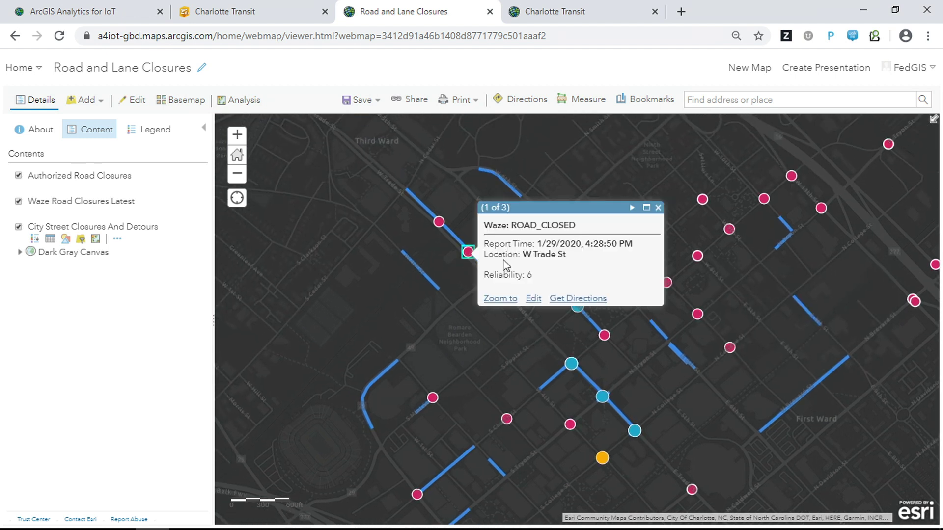
left_click(633, 208)
left_click_drag(537, 228, 581, 229)
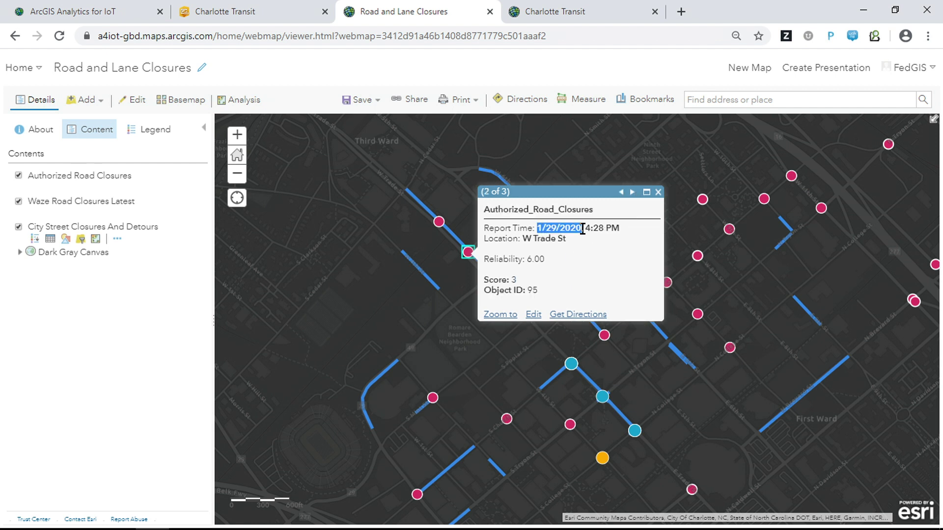
left_click(632, 193)
left_click_drag(579, 253, 624, 254)
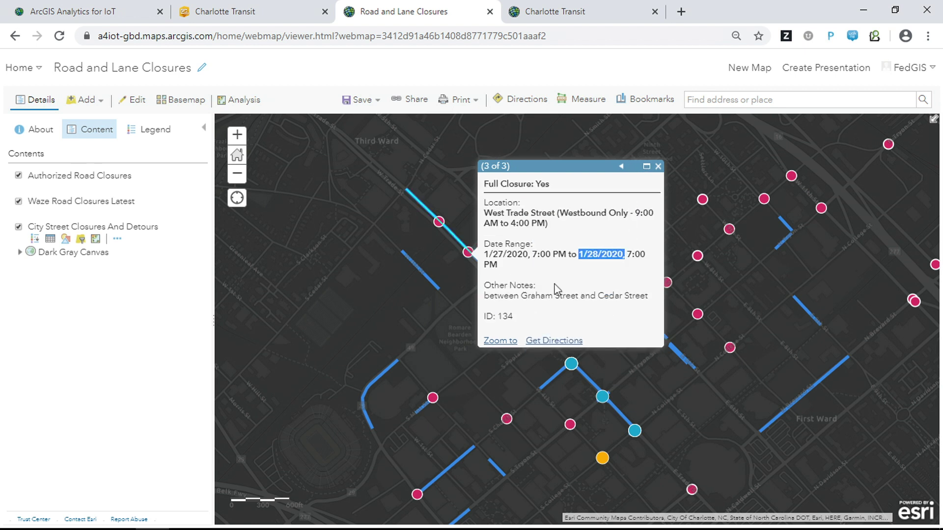
left_click(658, 166)
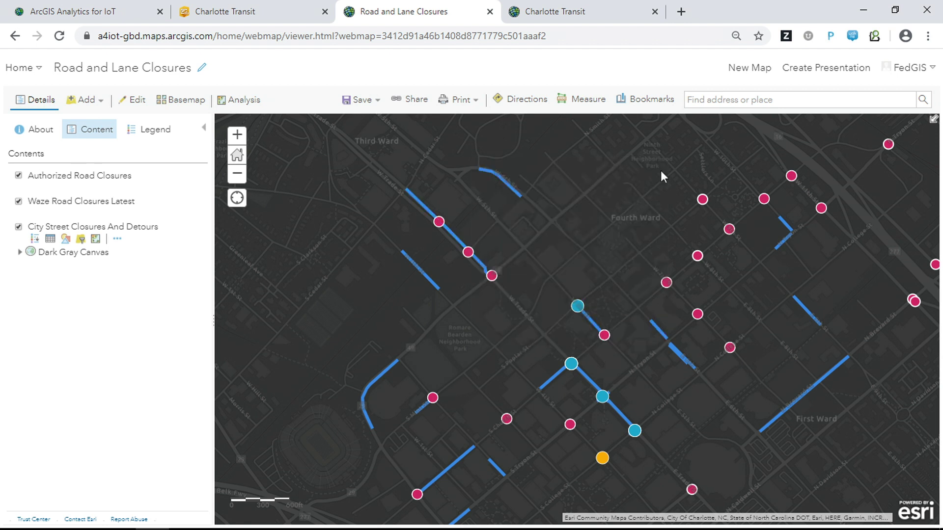
left_click_drag(672, 385, 657, 340)
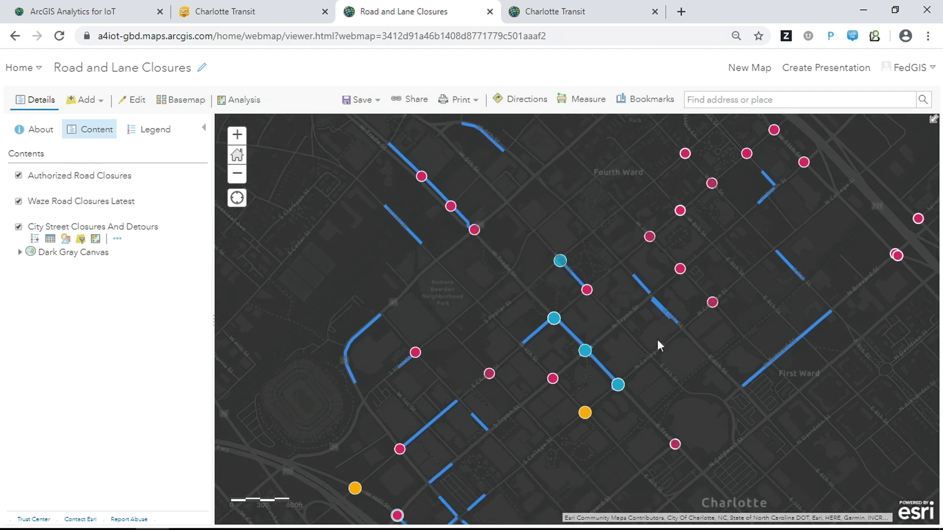